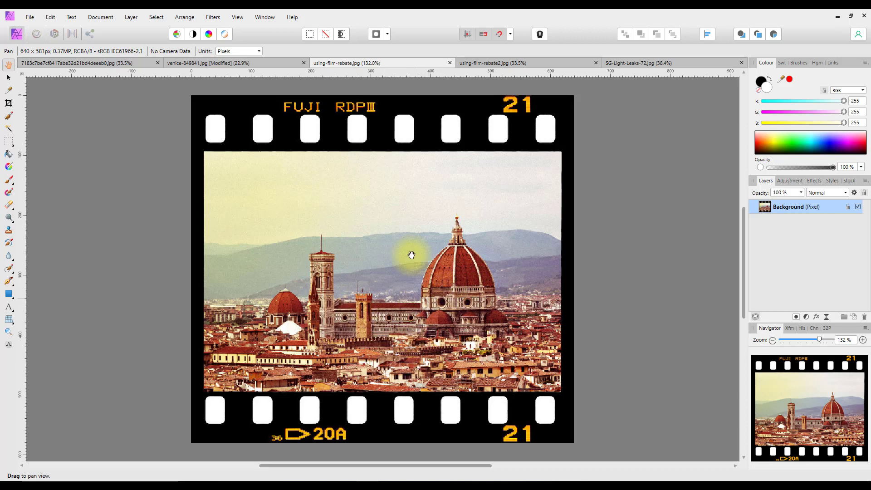
Compare the finished Venice and Florence film-frame examples, then bring up the film rebate image results
left_click(511, 65)
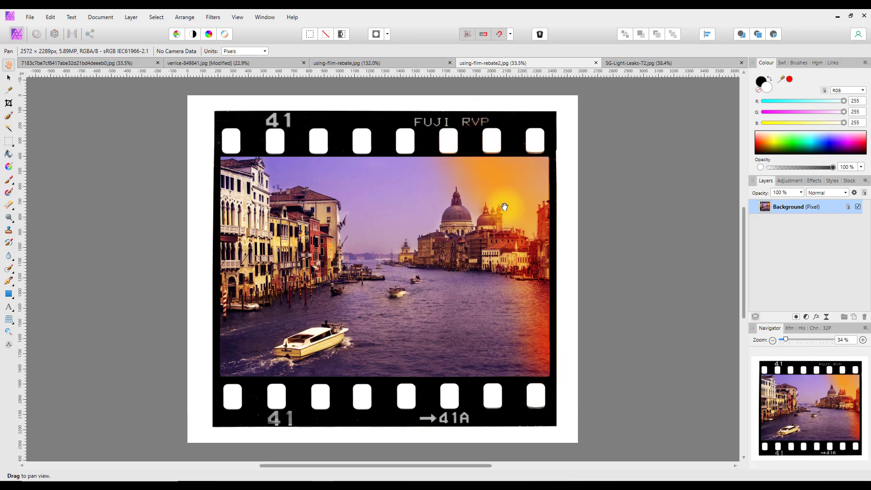
left_click(406, 65)
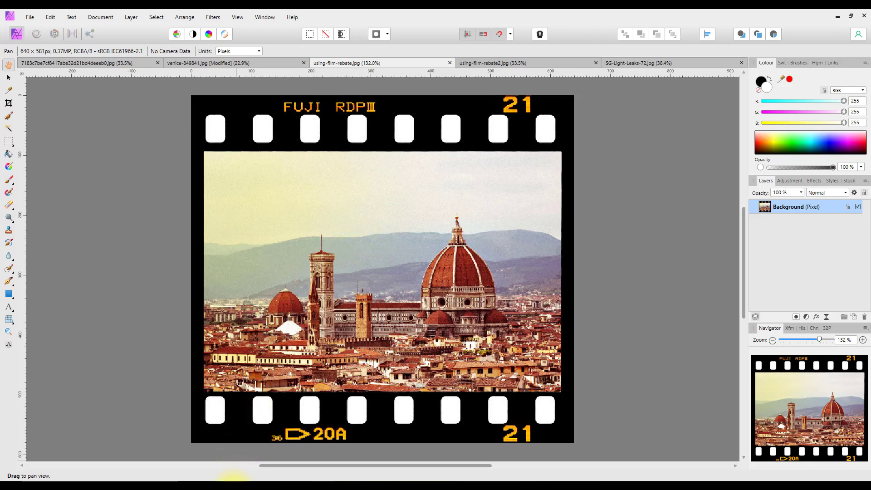
mouse_move(234, 477)
left_click(235, 443)
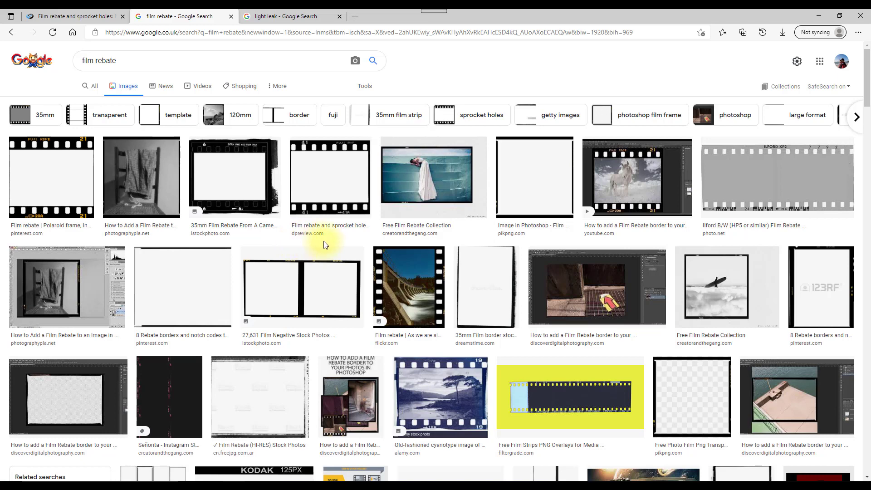
Open the dpreview forum's Fuji RVP film rebate image at full size, then return to Affinity Photo
left_click(85, 16)
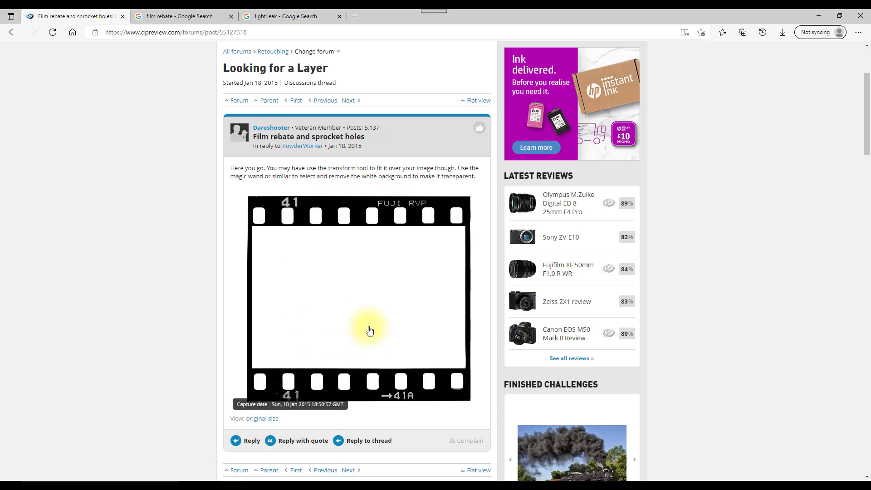
left_click(263, 419)
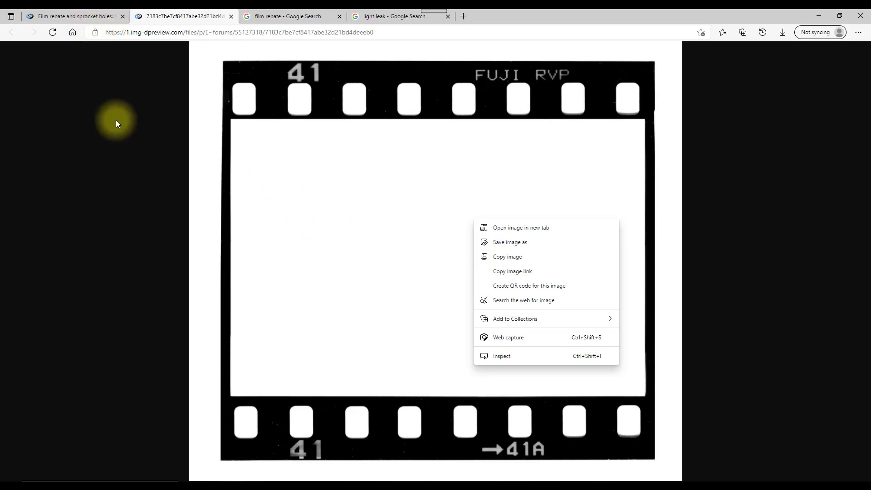
left_click(325, 480)
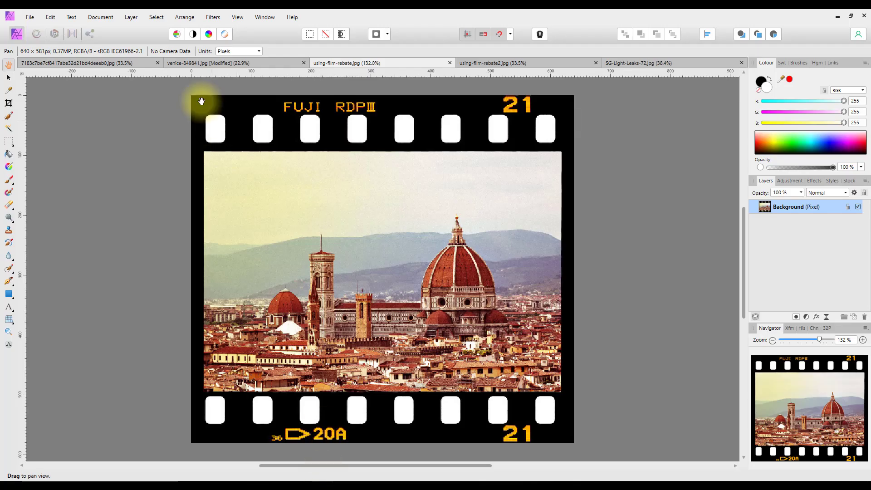
Review the downloaded Fuji RVP film frame, then switch to the venice-849841.jpg canal photo
left_click(90, 64)
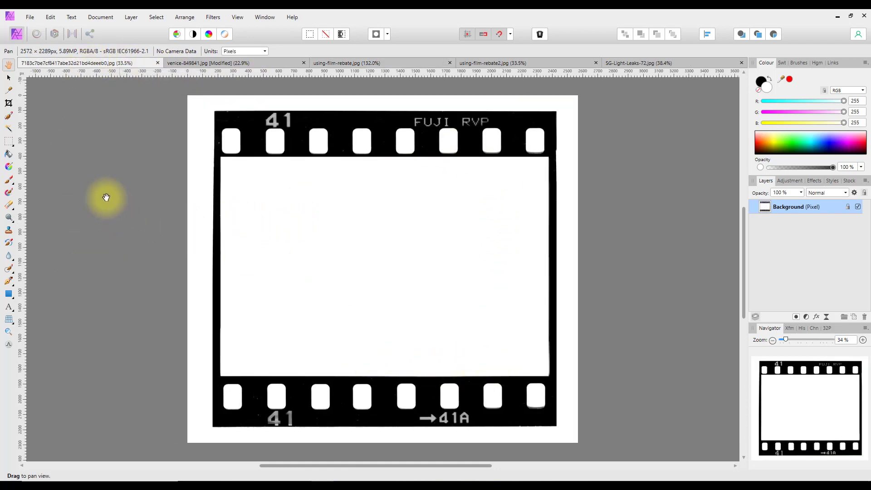
left_click(246, 65)
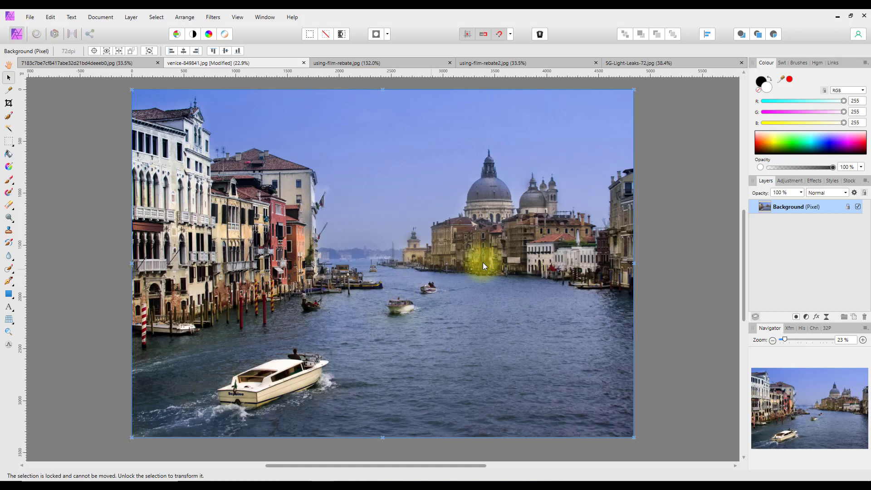
Browse the film rebate and light leak Google Images results in the browser
left_click(232, 478)
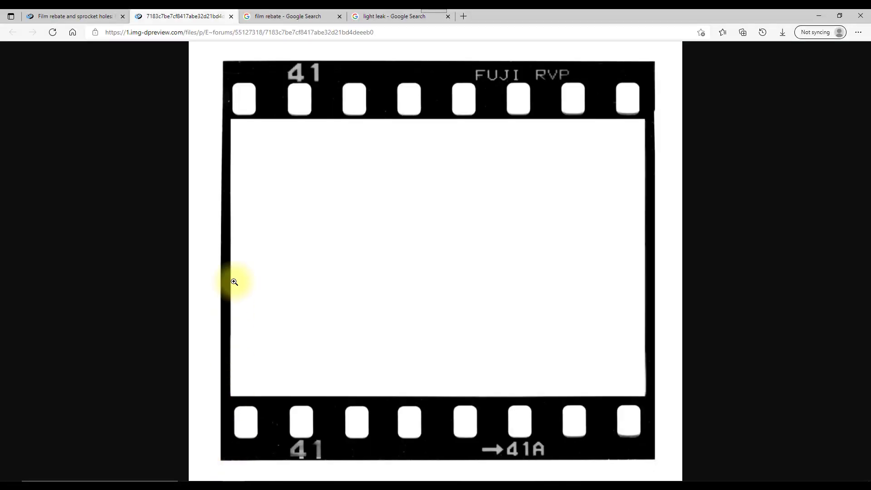
left_click(279, 15)
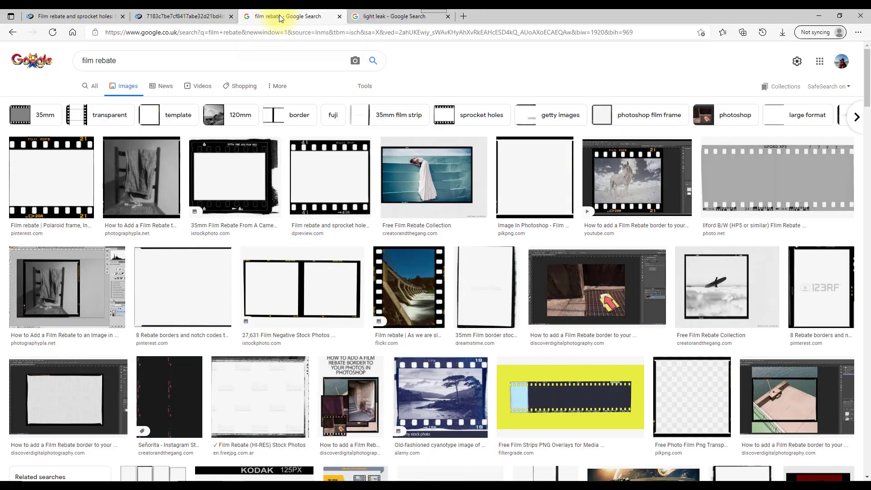
left_click(371, 17)
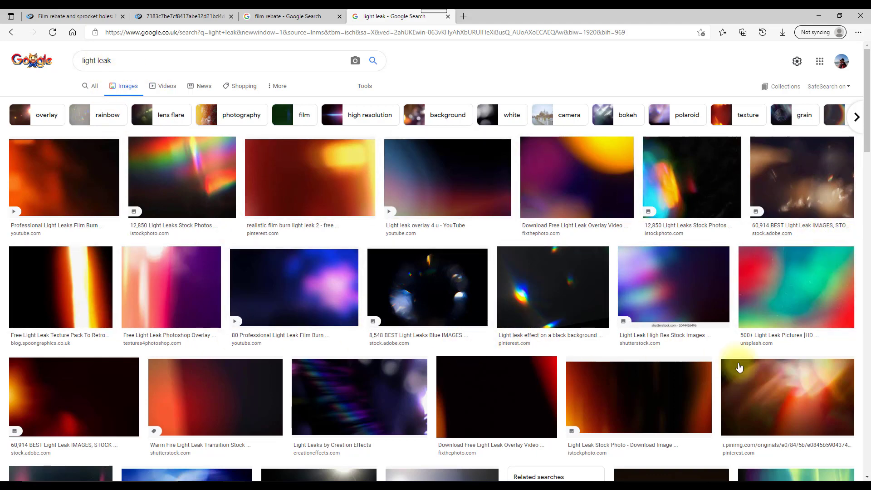
scroll(685, 358, "down", 10)
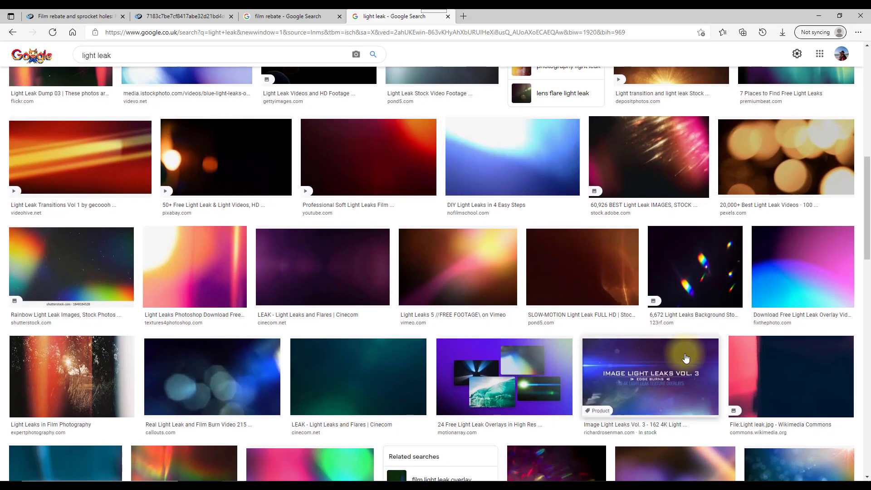
scroll(686, 358, "up", 10)
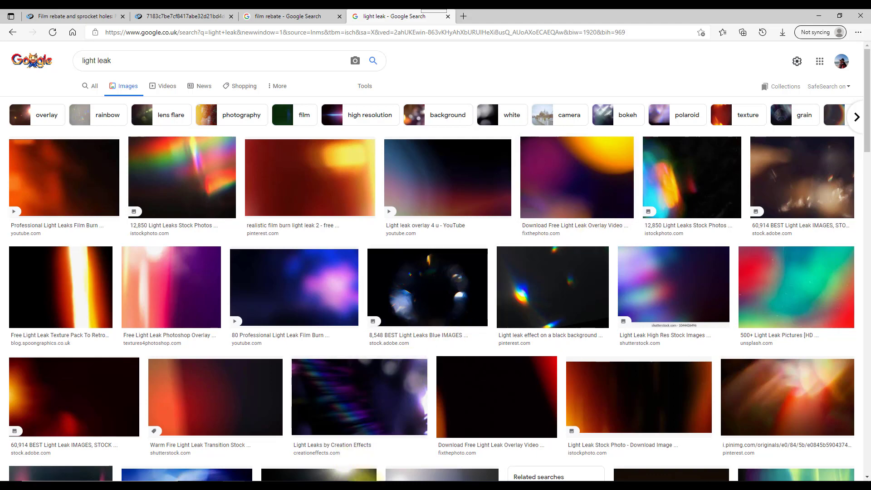
Copy the Background layer of SG-Light-Leaks-72.jpg and return to the Venice canal photo
mouse_move(376, 479)
left_click(336, 449)
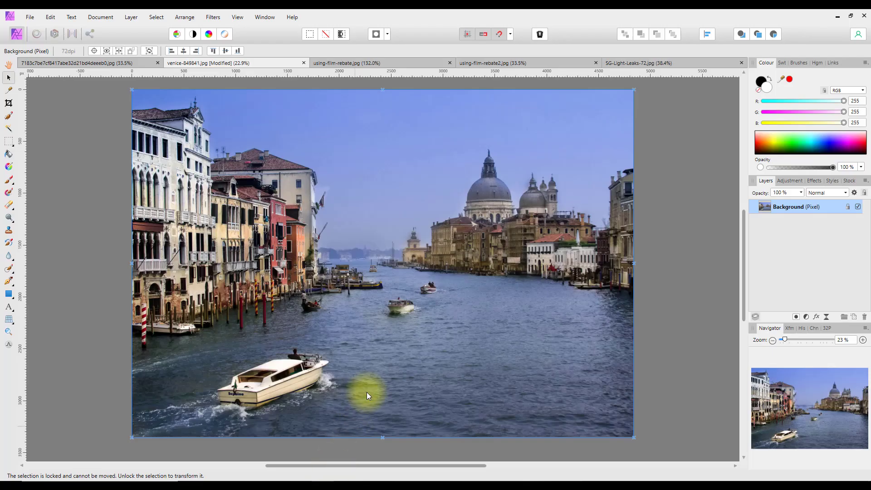
left_click(690, 61)
key("h")
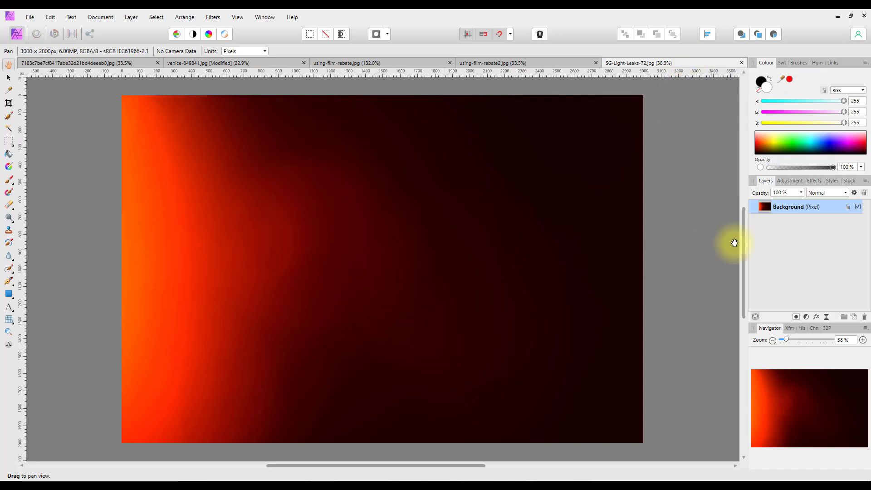
right_click(776, 206)
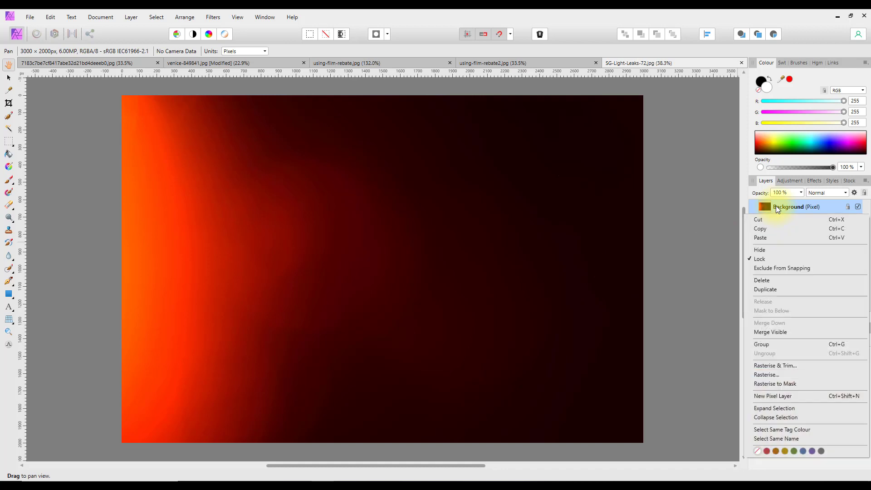
left_click(766, 229)
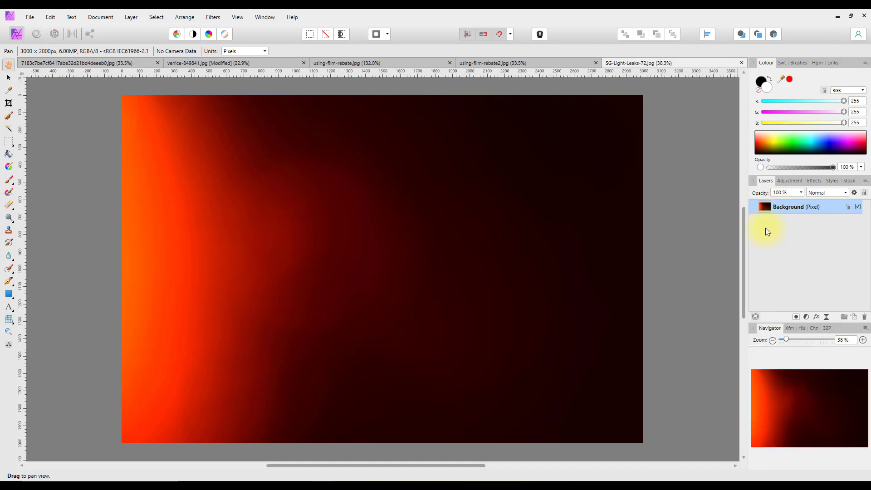
left_click(207, 64)
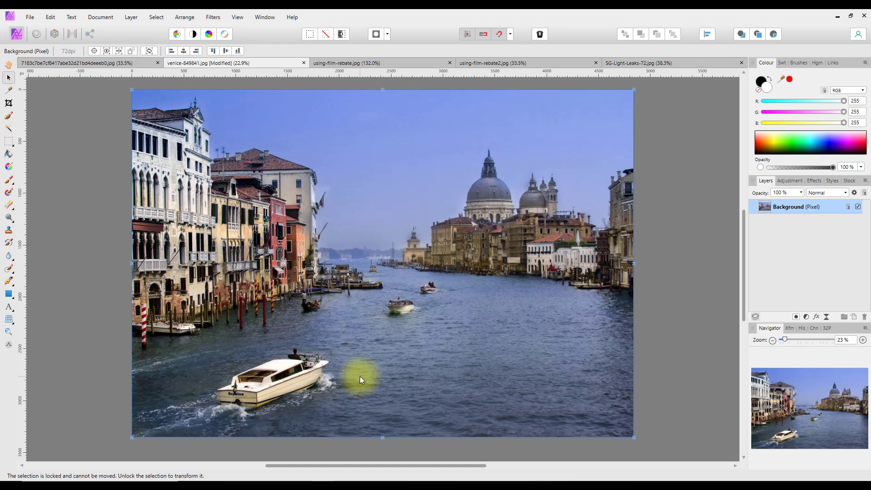
Paste the orange light leak, stretch it over the Venice photo, and blend it in Screen mode
left_click(53, 19)
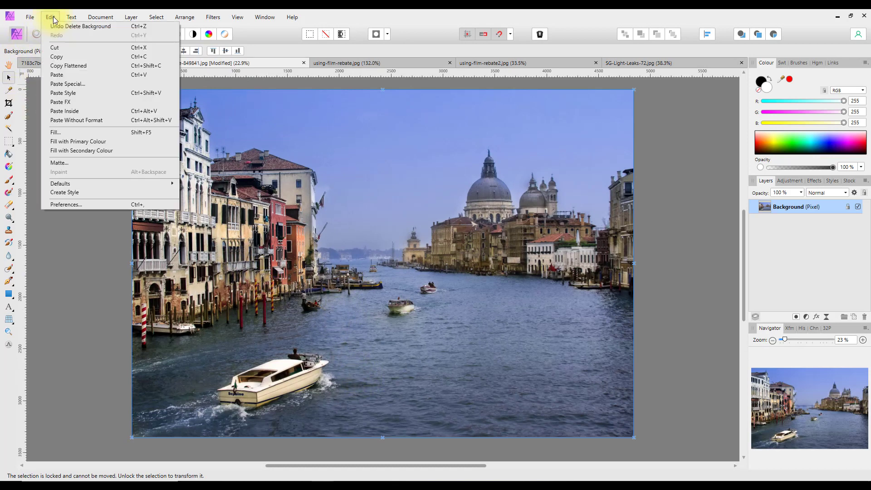
left_click(51, 79)
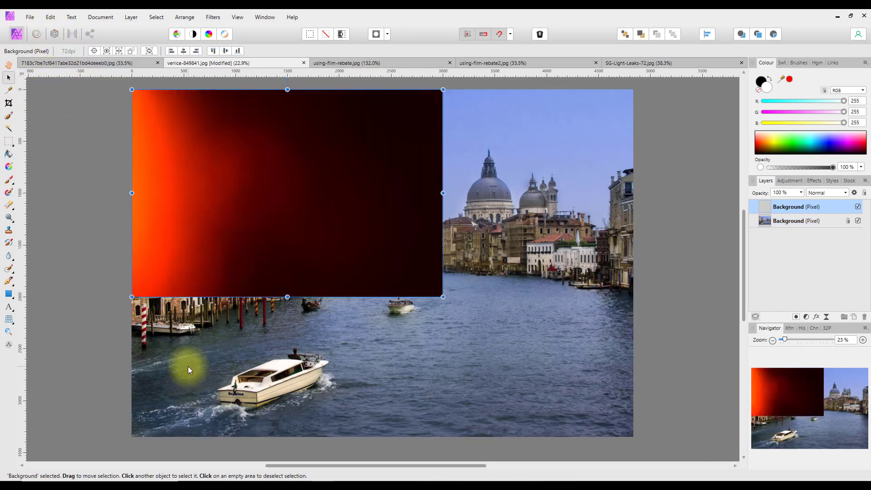
left_click_drag(442, 296, 619, 439)
left_click_drag(744, 273, 747, 241)
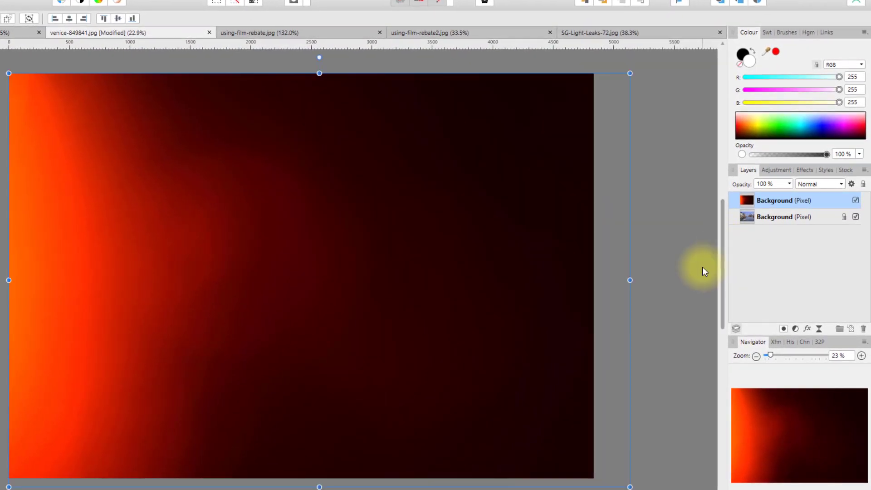
left_click(842, 185)
scroll(851, 244, "down", 2)
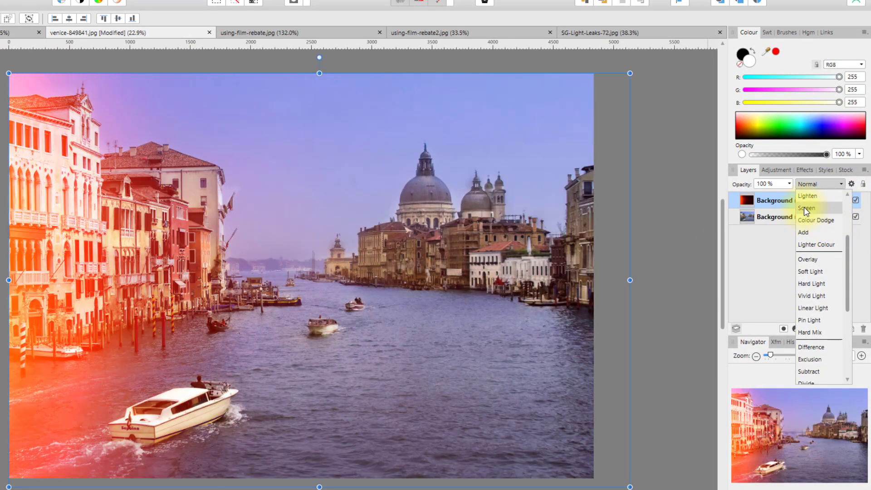
left_click(806, 210)
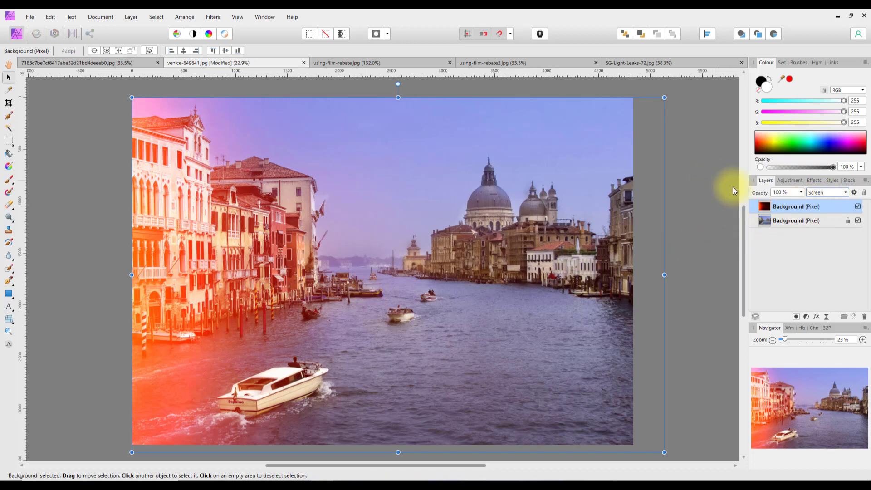
Delete the light leak layer, copy the Venice Background layer, and switch to the Fuji RVP document
right_click(773, 206)
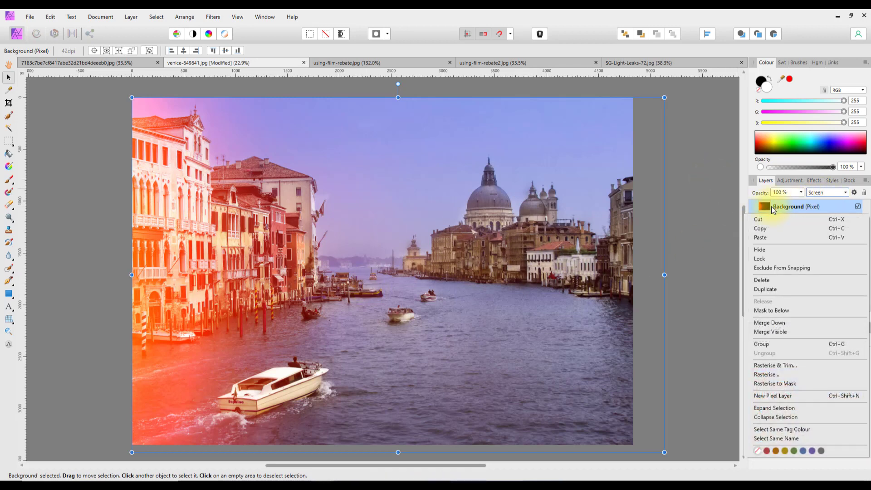
left_click(763, 281)
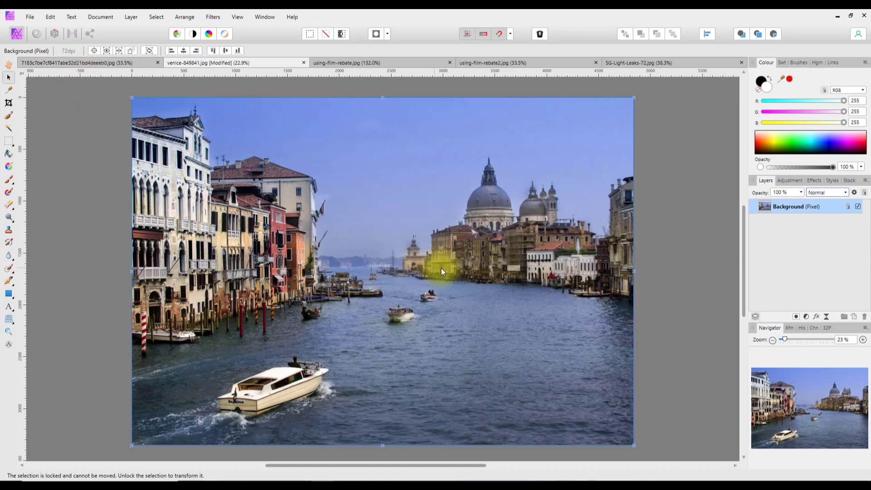
right_click(778, 207)
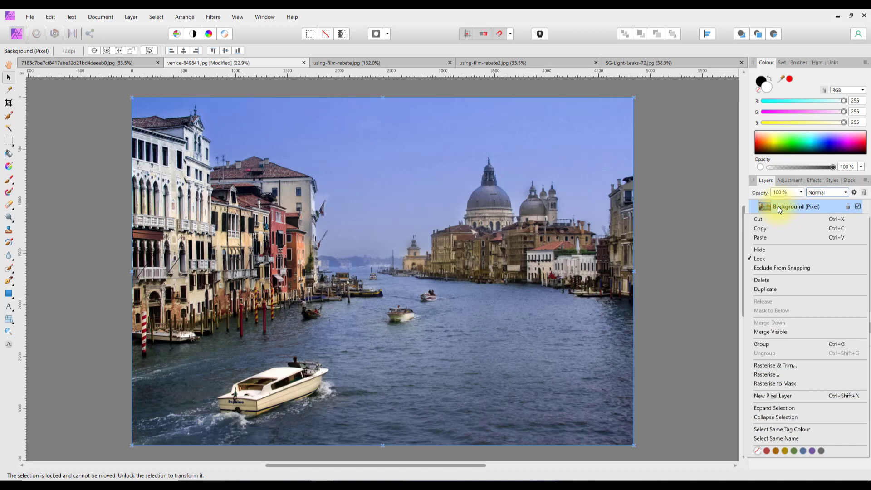
left_click(757, 230)
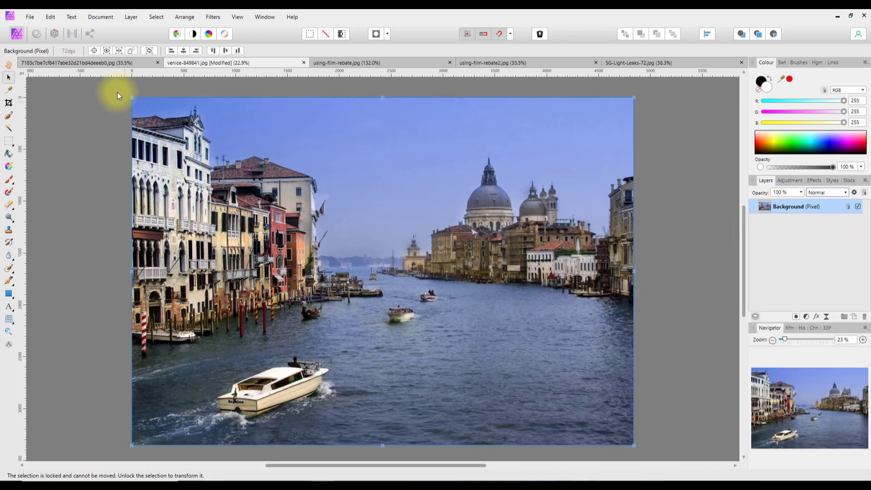
left_click(91, 62)
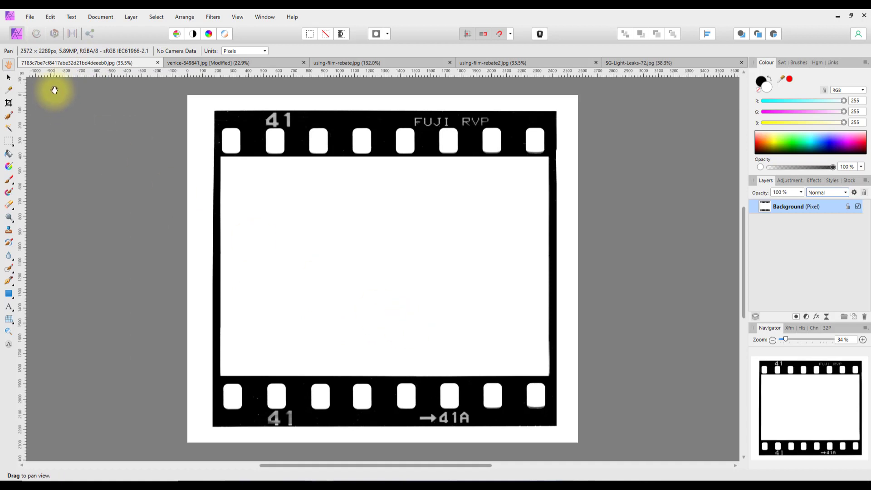
Paste the Venice photo into the Fuji RVP frame document and lower its opacity to 75%
left_click(53, 17)
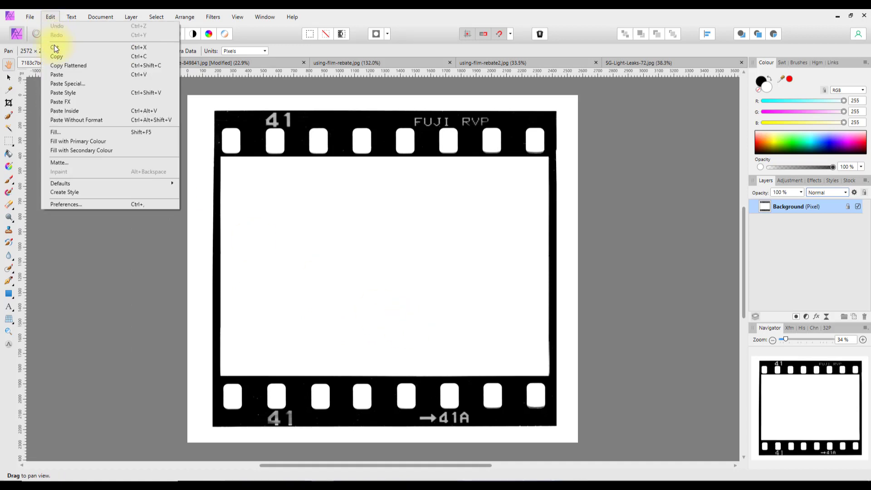
left_click(55, 75)
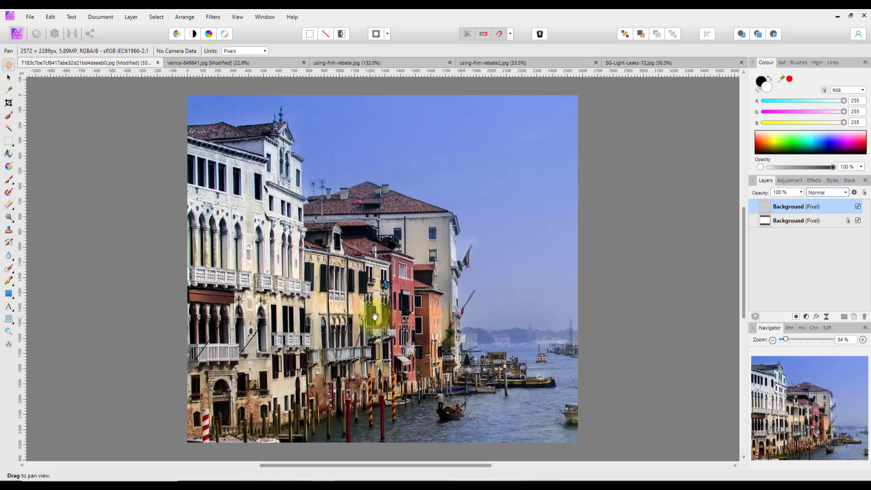
scroll(375, 309, "down", 3)
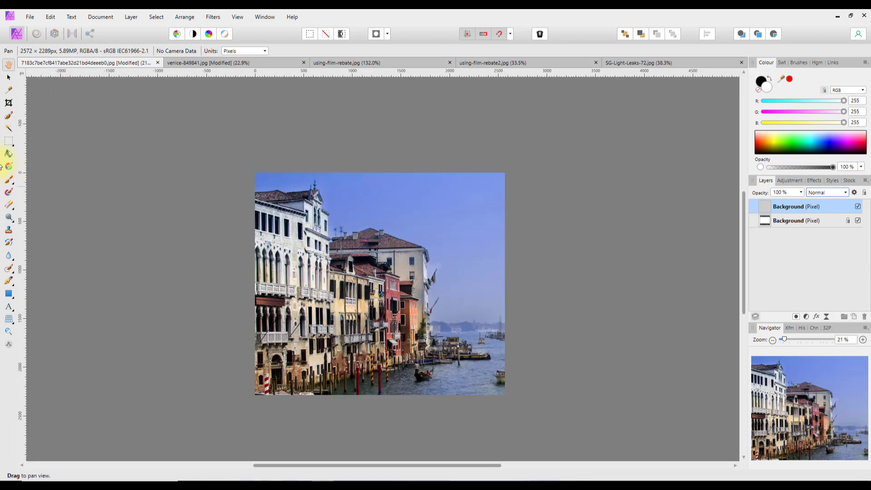
left_click(8, 78)
scroll(450, 265, "down", 3)
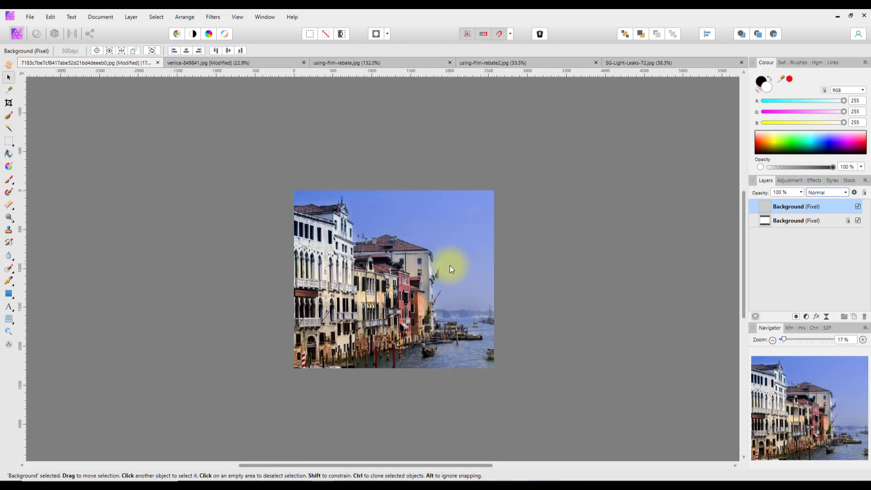
scroll(449, 267, "down", 1)
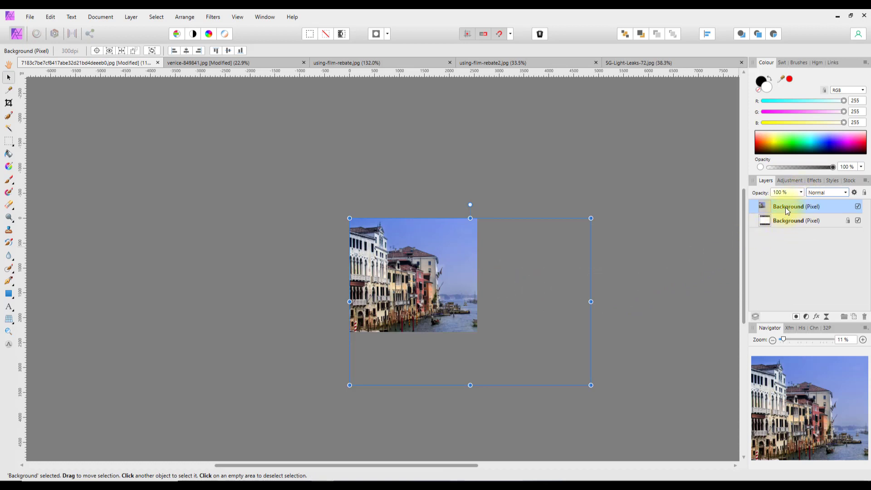
left_click(801, 193)
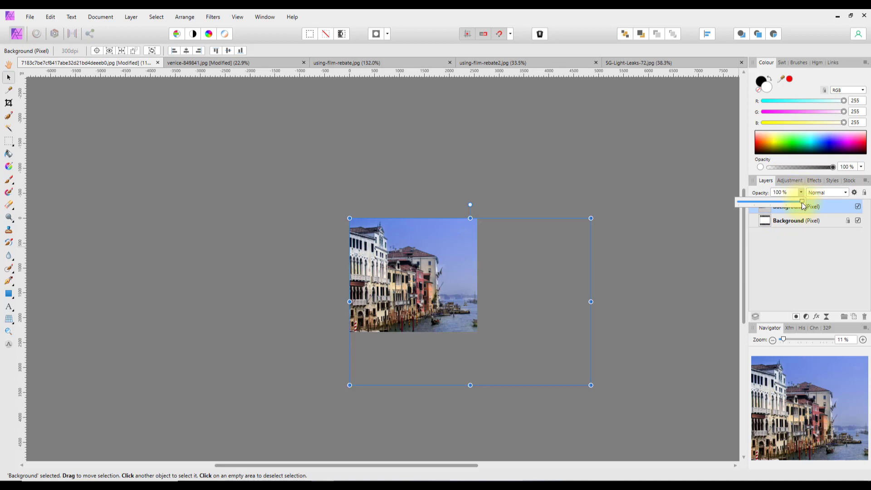
left_click_drag(801, 203, 786, 203)
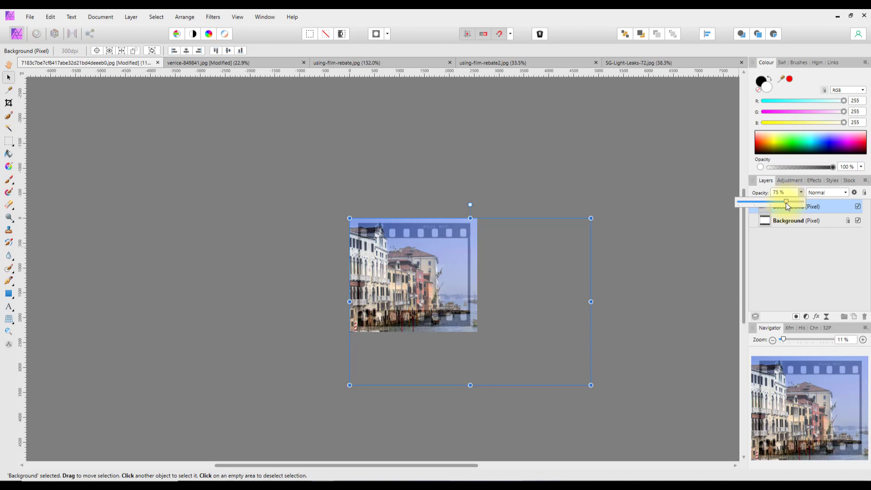
left_click(446, 227)
Scale and nudge the Venice photo until it sits centred in the frame's picture window
left_click_drag(534, 339, 478, 318)
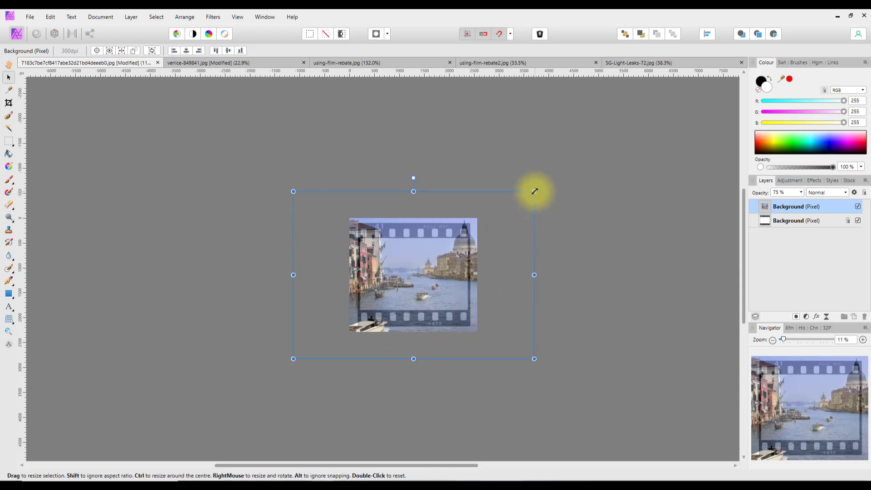
left_click_drag(534, 191, 471, 234)
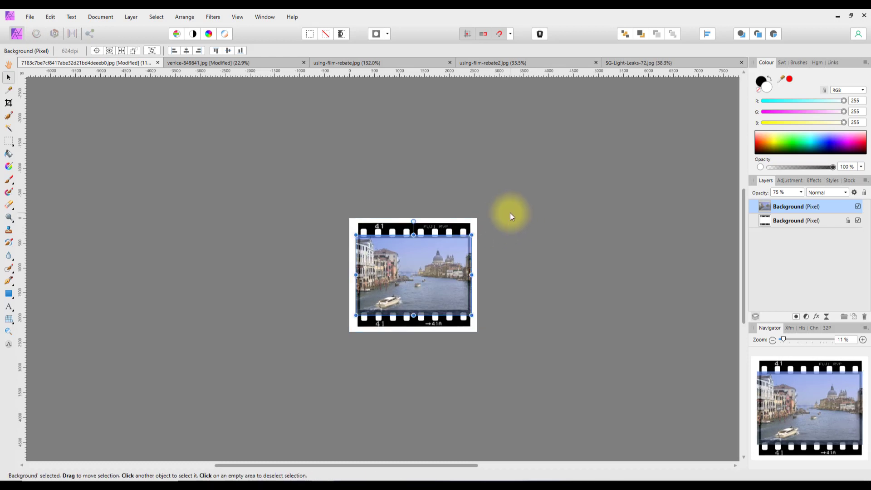
key("ctrl+0")
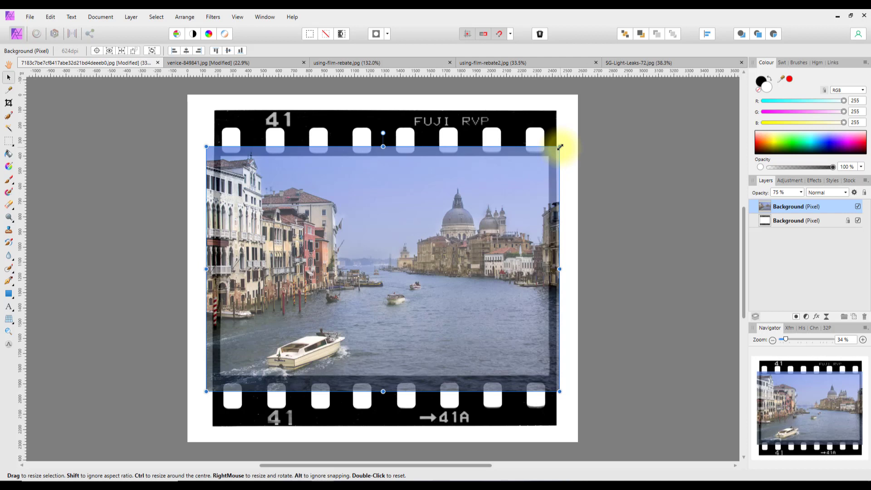
left_click_drag(561, 146, 549, 154)
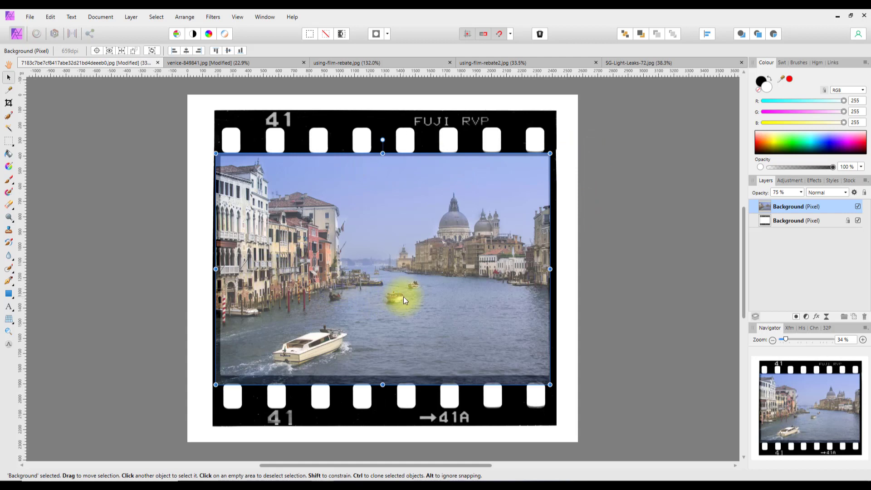
left_click_drag(483, 292, 481, 306)
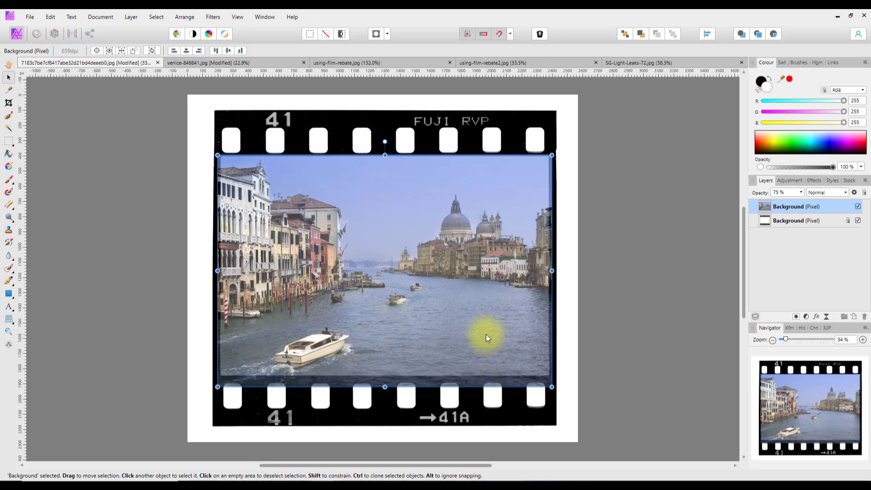
key("Up")
key("Up")
key("Up")
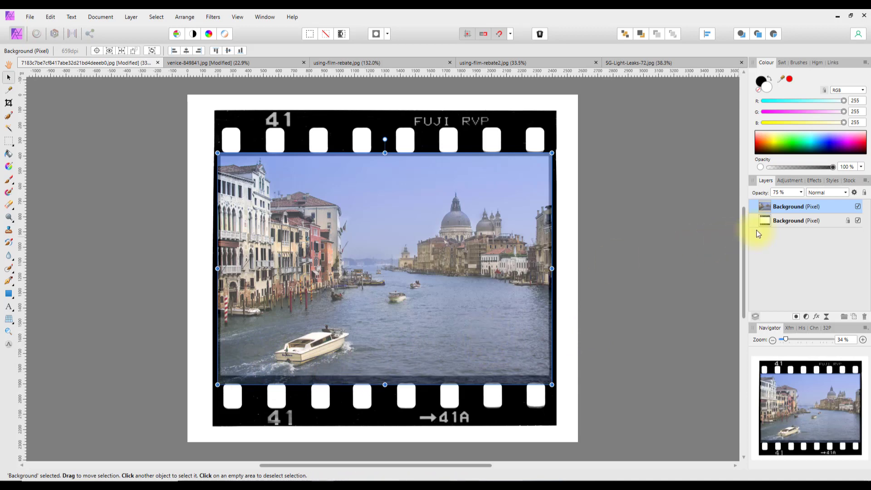
Set the Venice photo layer back to 100% opacity and change its blend mode to Darken
left_click(801, 192)
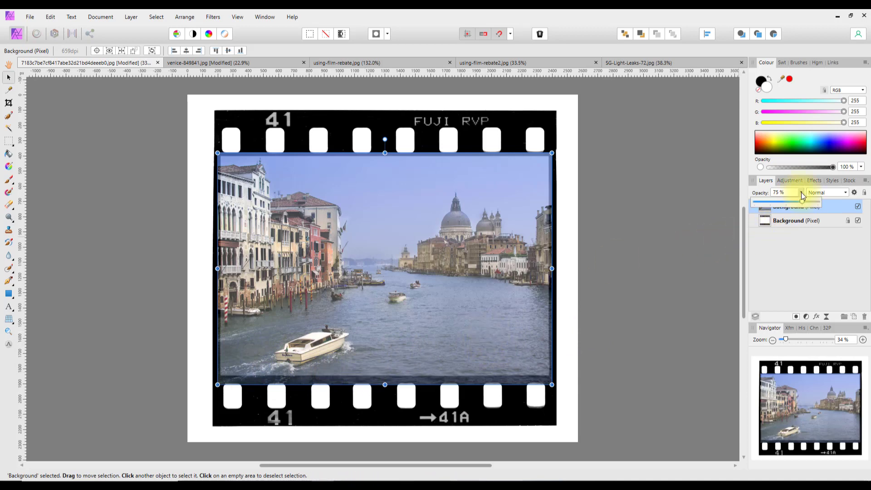
left_click_drag(802, 200, 823, 203)
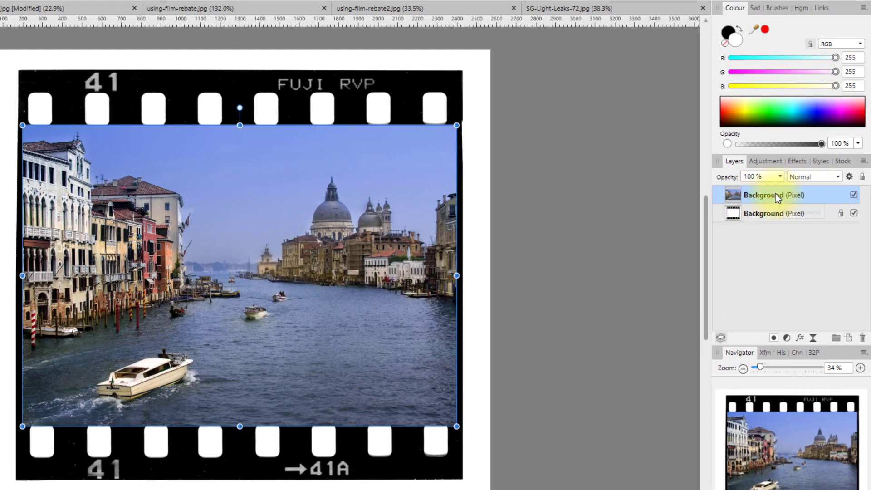
left_click(838, 177)
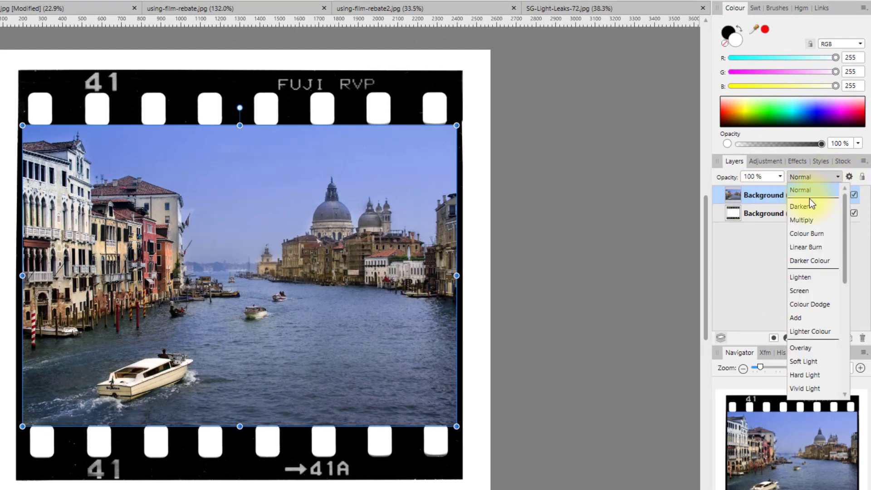
left_click(794, 206)
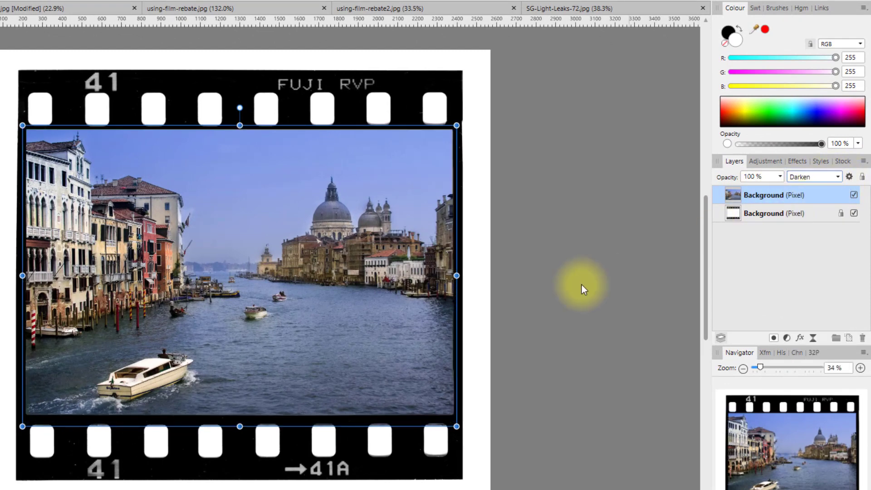
left_click(547, 275)
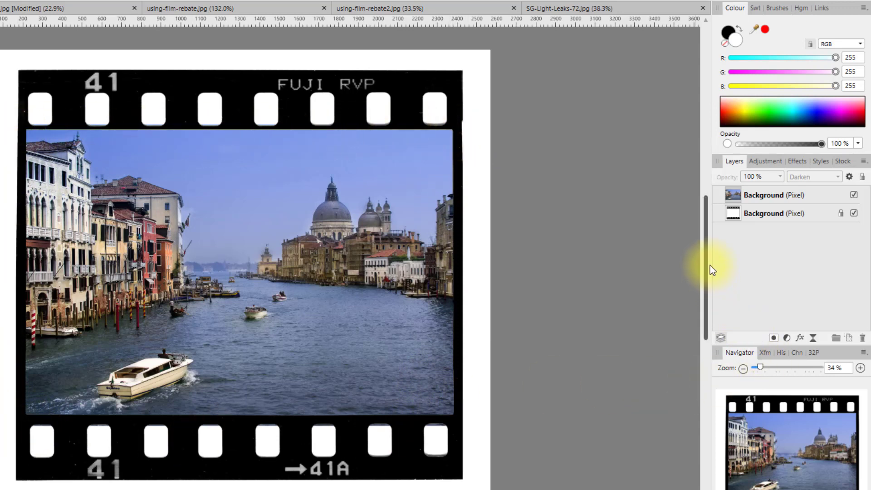
scroll(513, 342, "down", 1)
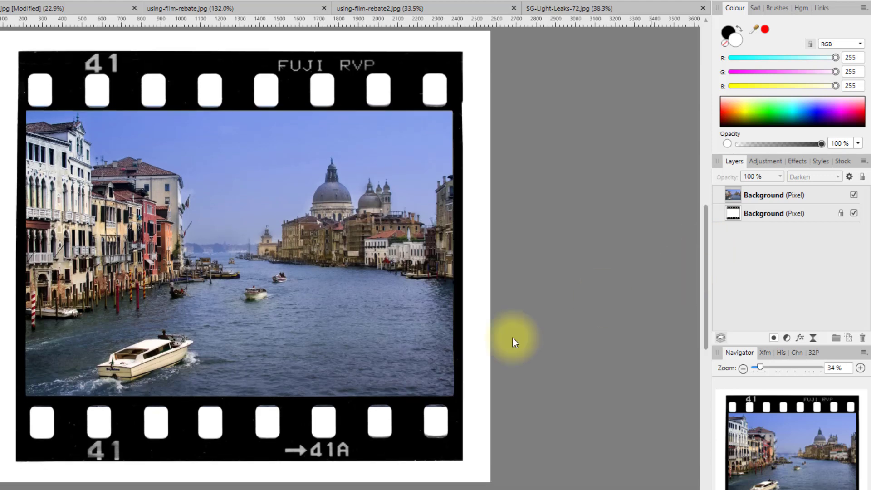
scroll(315, 424, "up", 5, "ctrl")
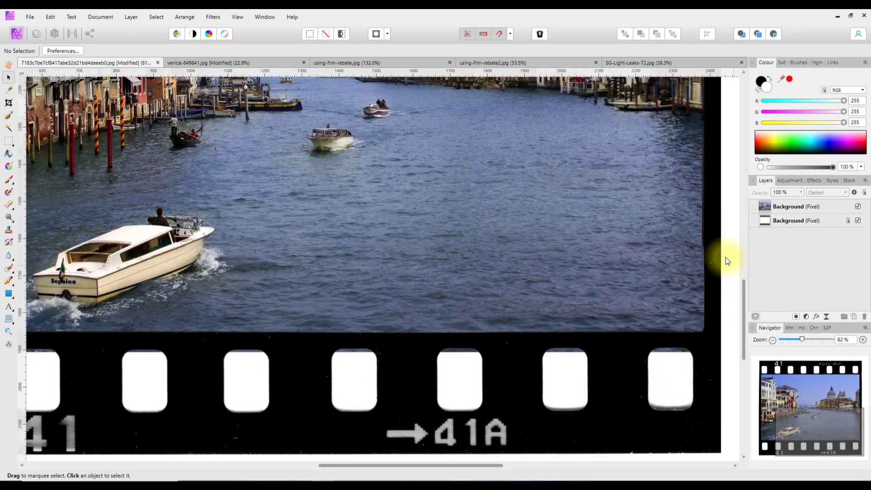
Erase the Venice photo overflow from the sprocket holes, leaving them clean white around the frame
left_click(795, 207)
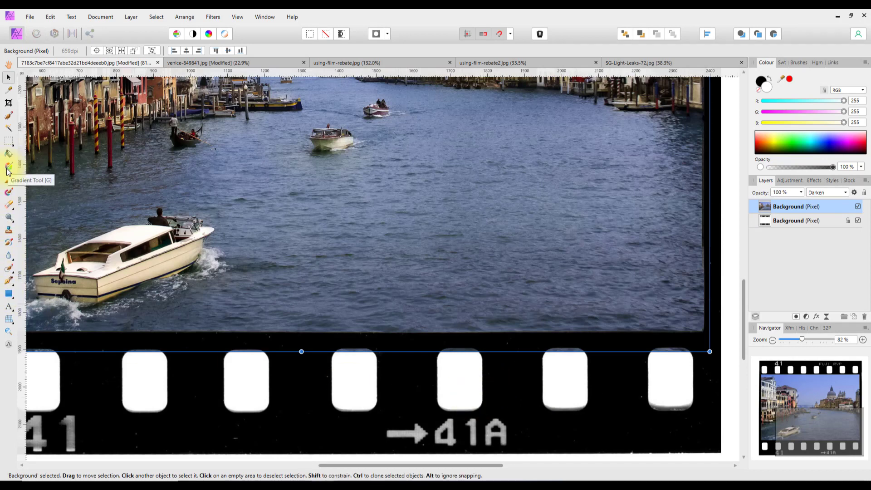
left_click(7, 205)
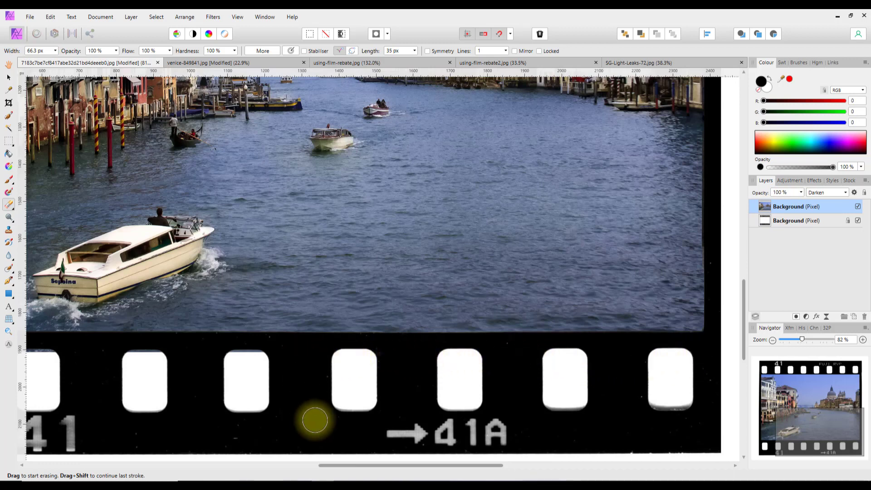
left_click_drag(350, 467, 266, 465)
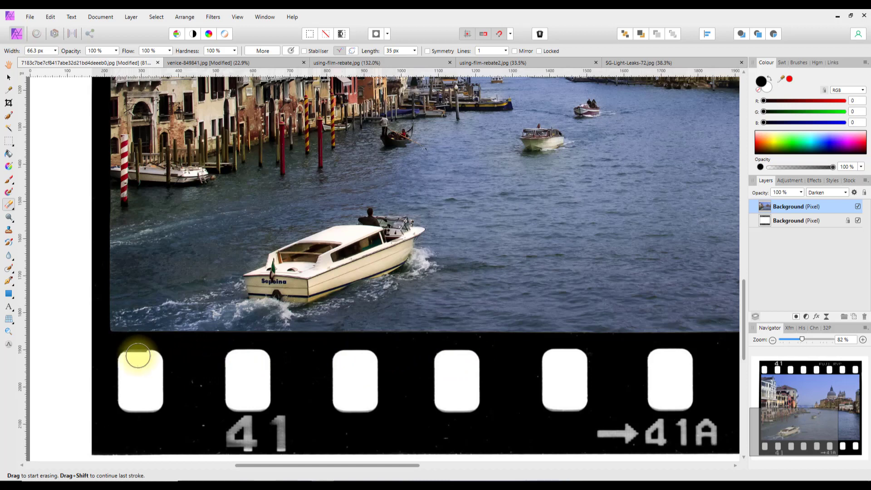
left_click_drag(744, 307, 569, 214)
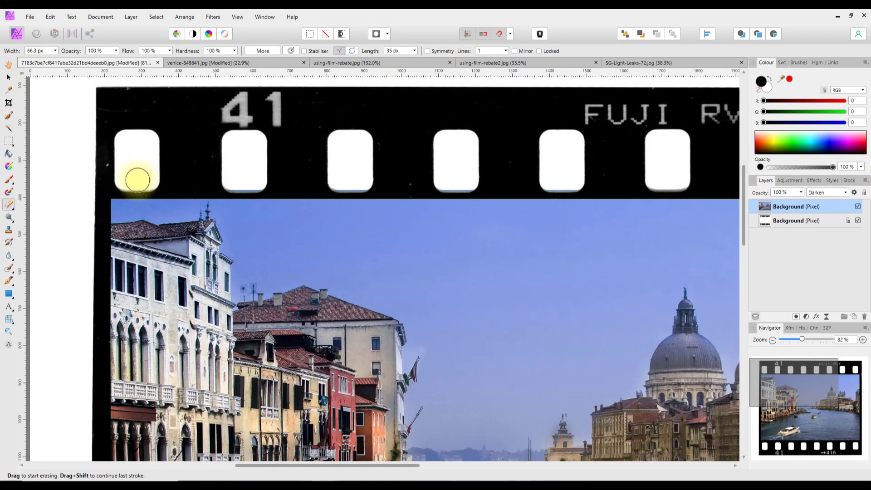
mouse_move(136, 181)
left_mouse_down()
mouse_move(106, 178)
mouse_move(383, 184)
mouse_move(543, 170)
mouse_move(539, 180)
mouse_move(682, 179)
left_mouse_up()
left_click(523, 259)
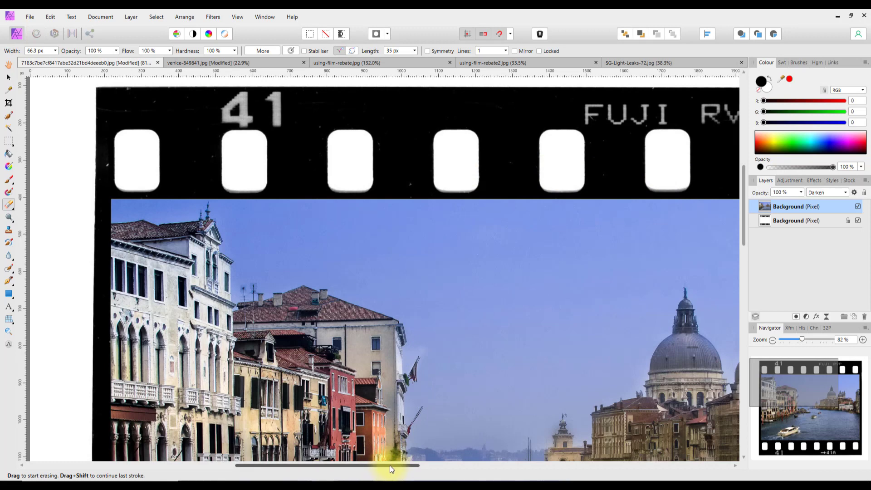
left_click_drag(391, 465, 529, 466)
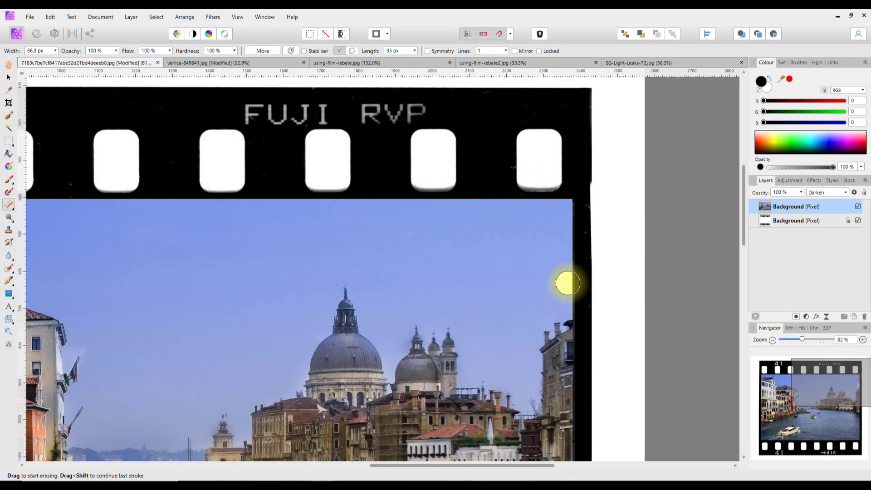
key("ctrl+0")
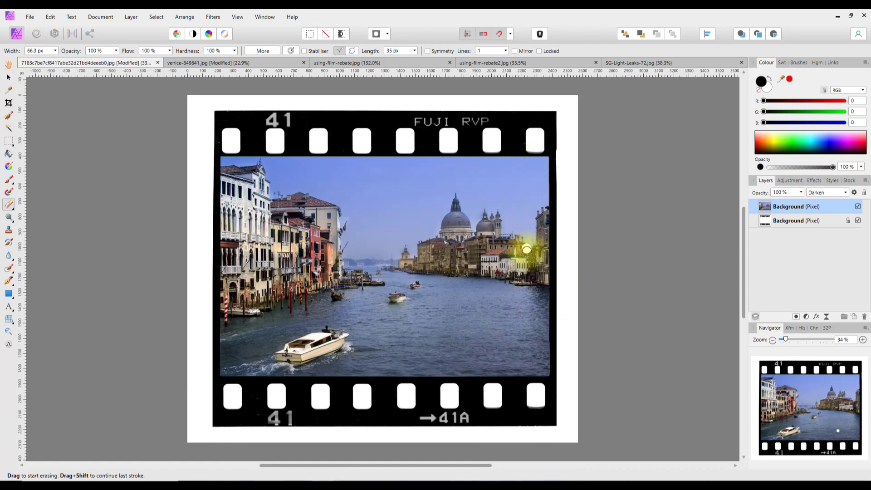
left_click(509, 339)
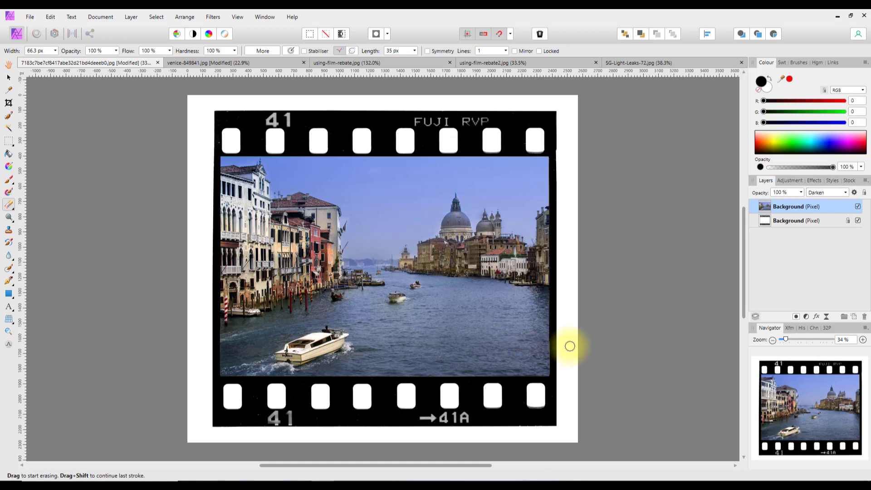
left_click(373, 324)
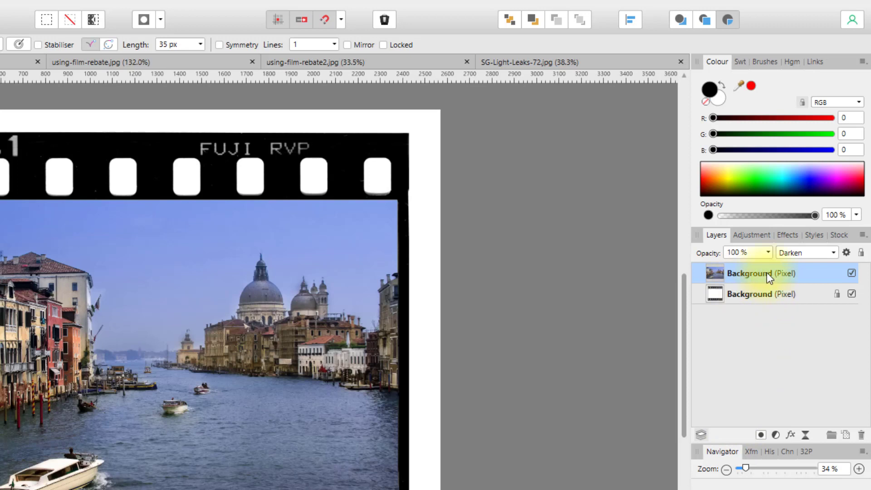
Add a Gradient Map adjustment to the Venice photo and delete its middle green stop
left_click(777, 433)
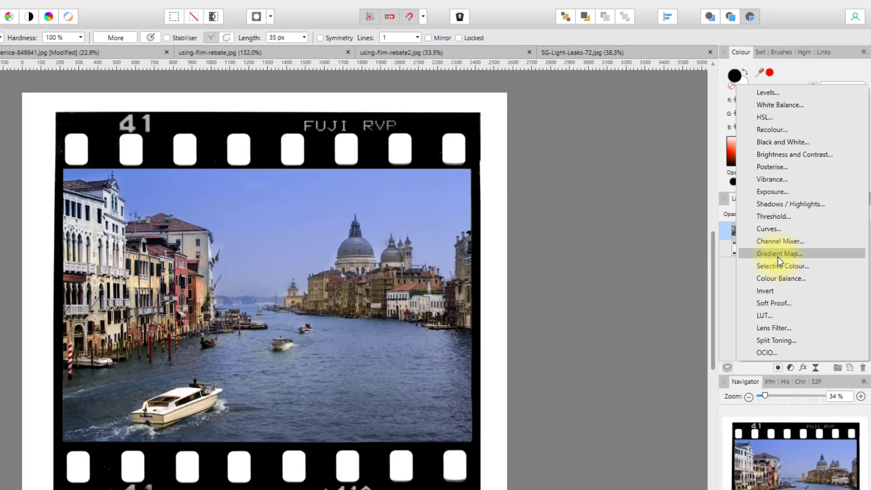
left_click(763, 300)
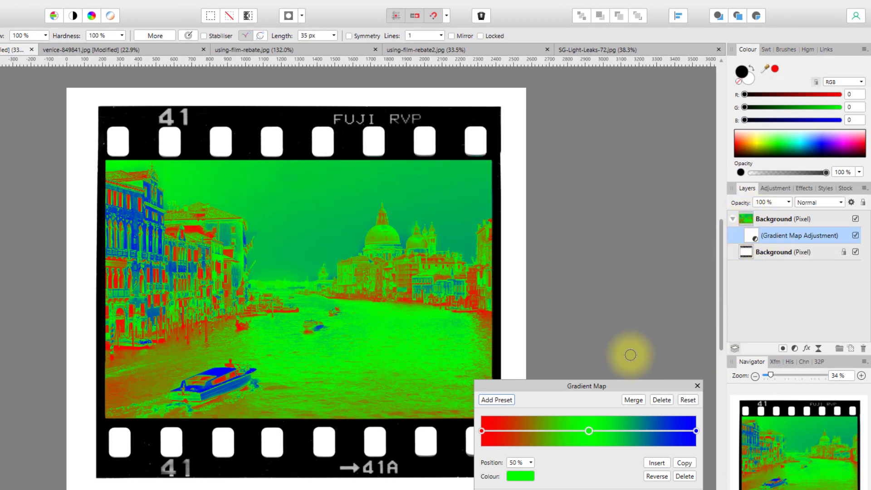
left_click_drag(629, 382, 648, 255)
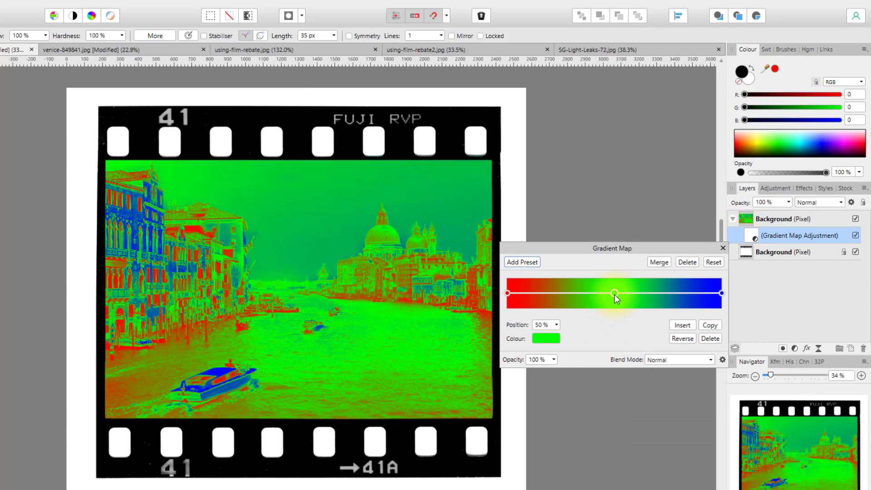
left_click_drag(615, 292, 615, 339)
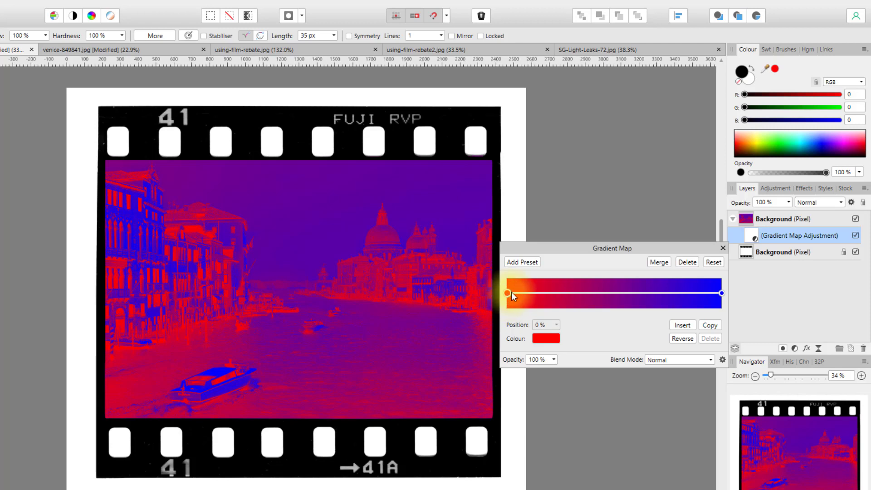
Set the gradient's left stop to a dark purple on the colour wheel
left_click(550, 338)
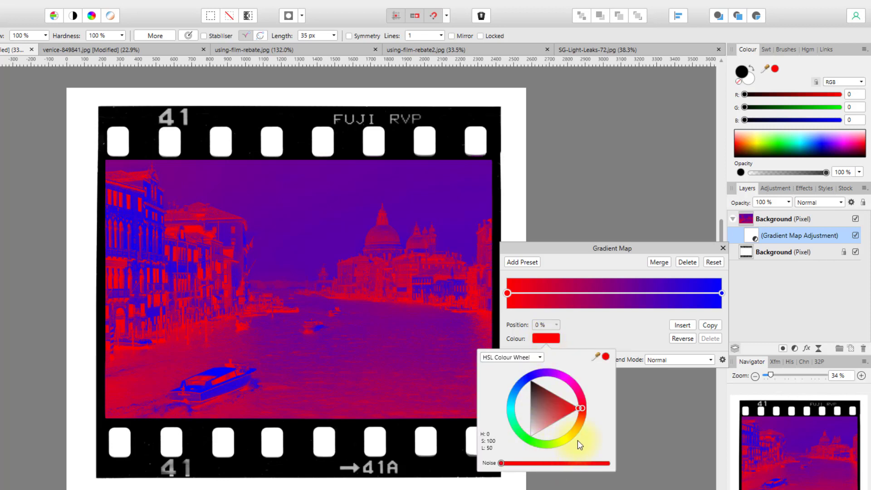
left_click_drag(578, 392, 551, 366)
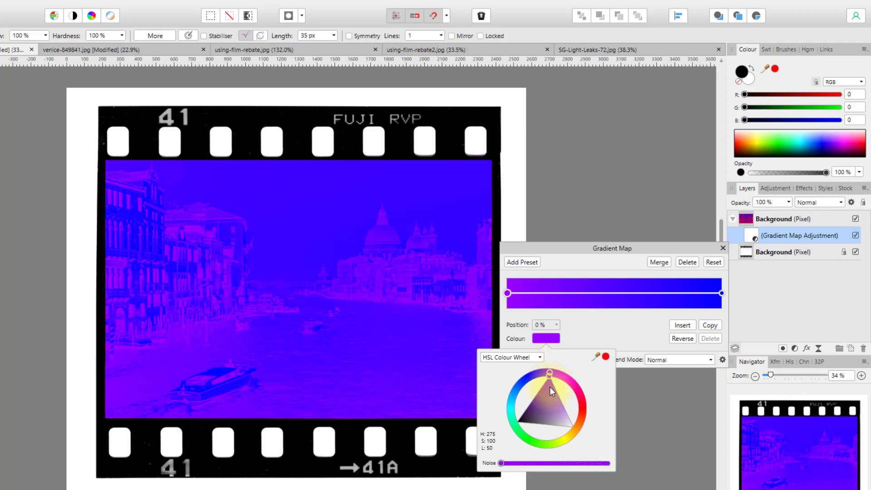
left_click_drag(549, 378, 535, 396)
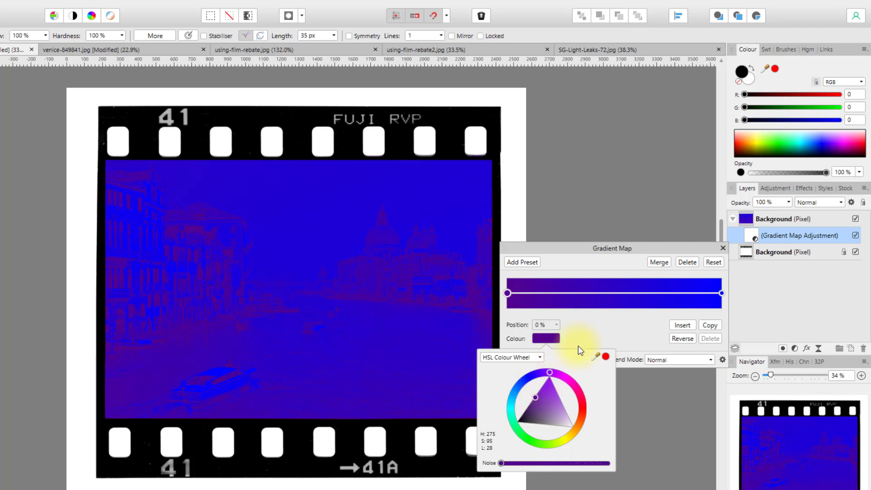
left_click(608, 330)
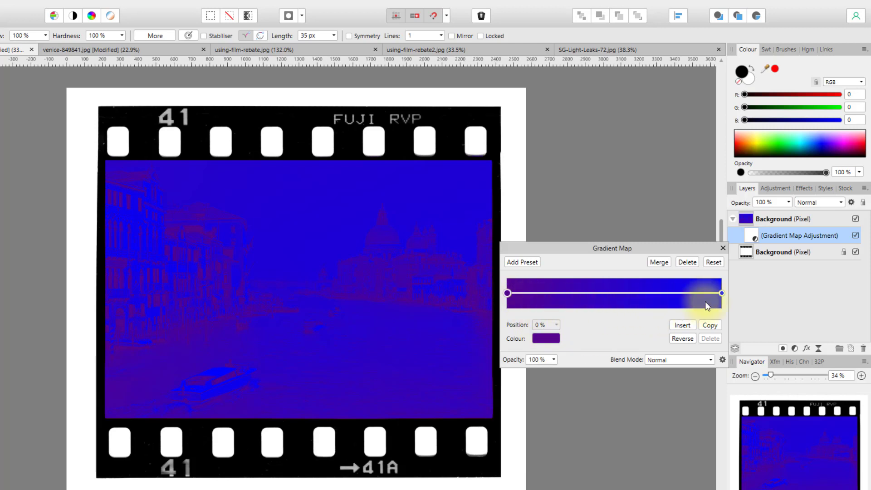
Set the gradient's right stop to orange
left_click(721, 294)
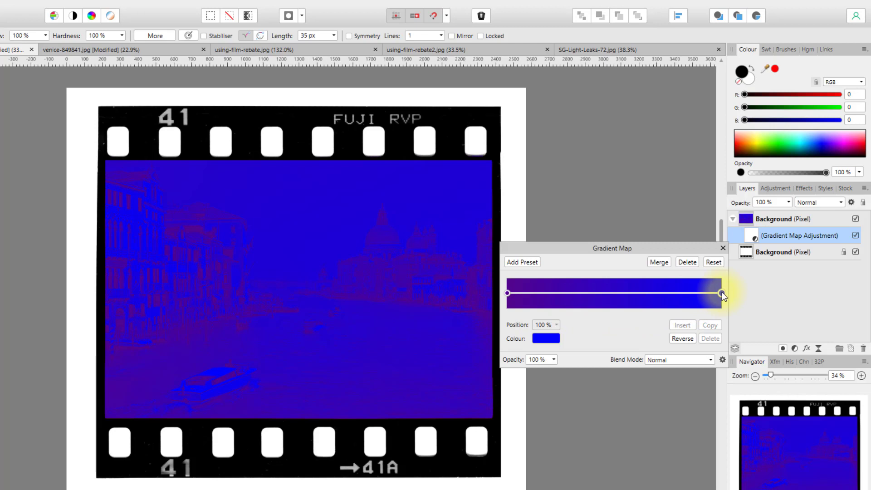
left_click(554, 340)
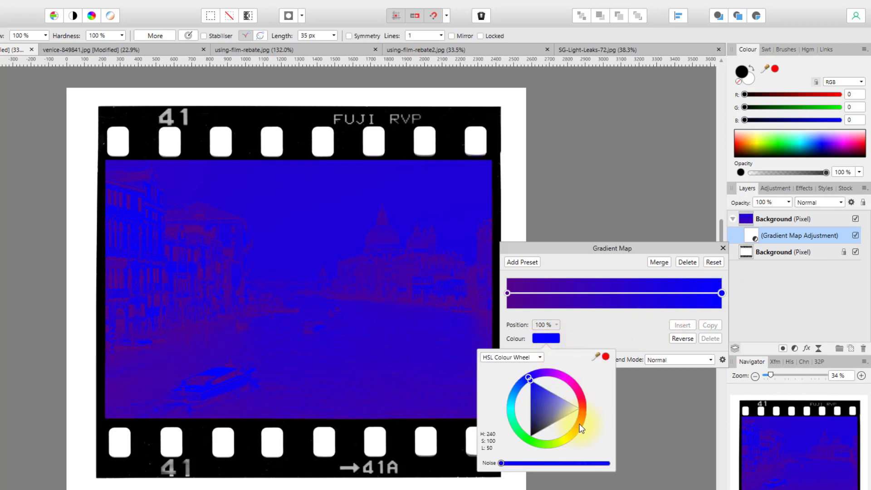
left_click_drag(576, 426, 578, 436)
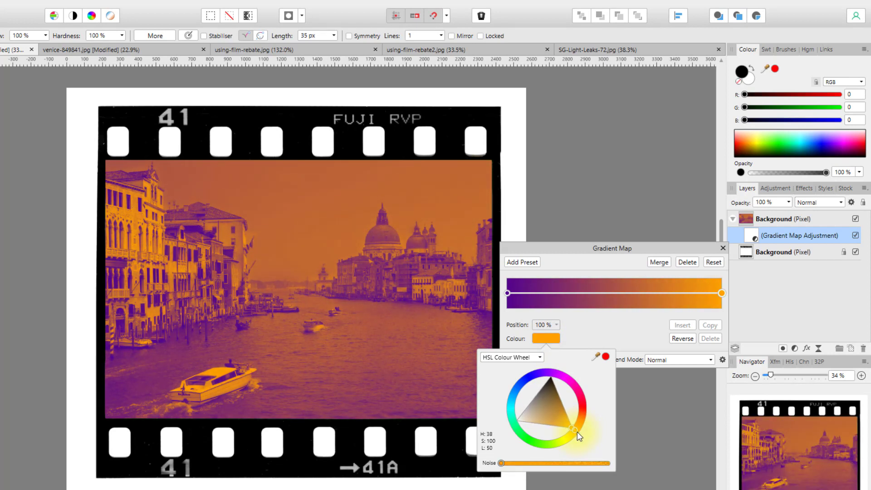
left_click_drag(577, 431, 575, 428)
left_click(630, 329)
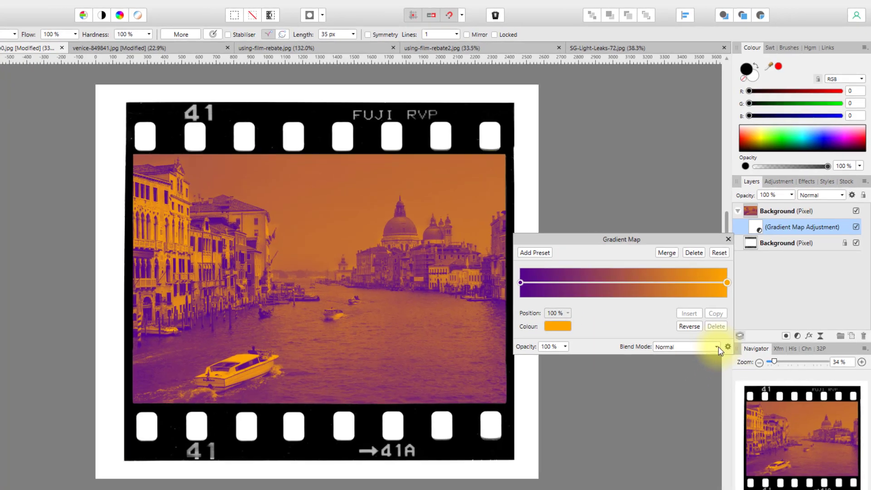
Blend the Gradient Map in Overlay mode at 71% opacity and close its settings
left_click(710, 358)
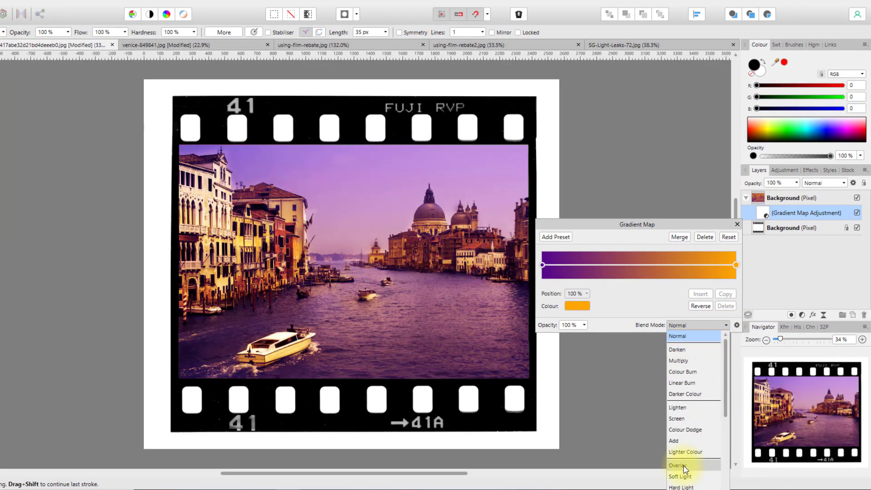
left_click(685, 467)
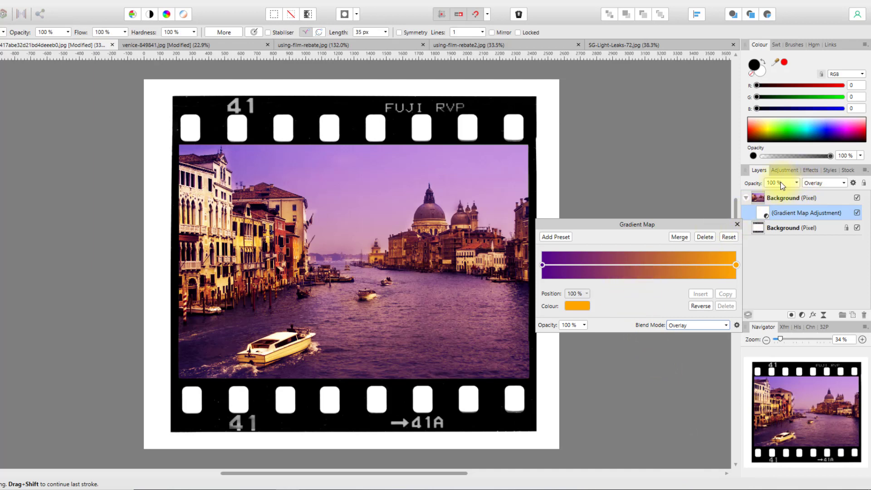
left_click(584, 324)
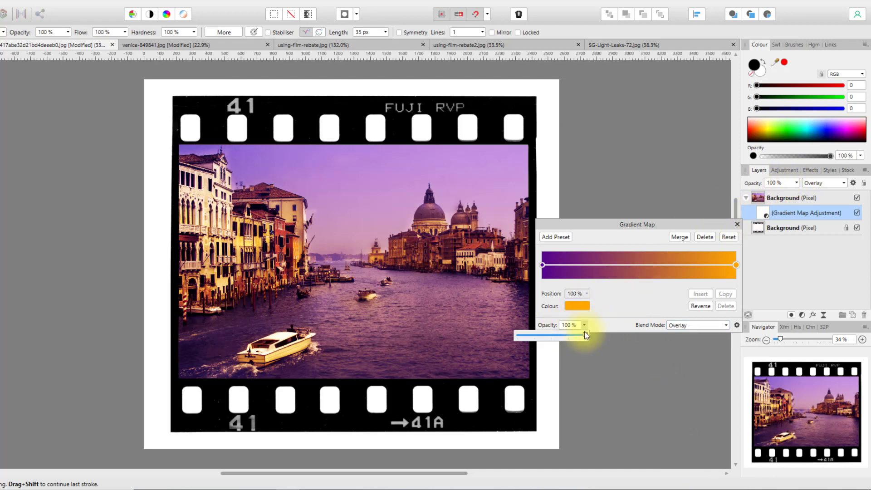
left_click_drag(586, 337, 565, 335)
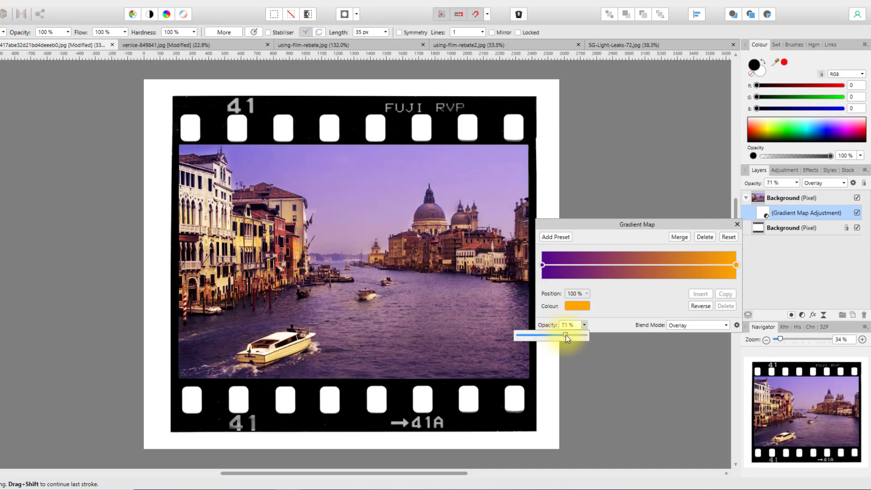
left_click(632, 303)
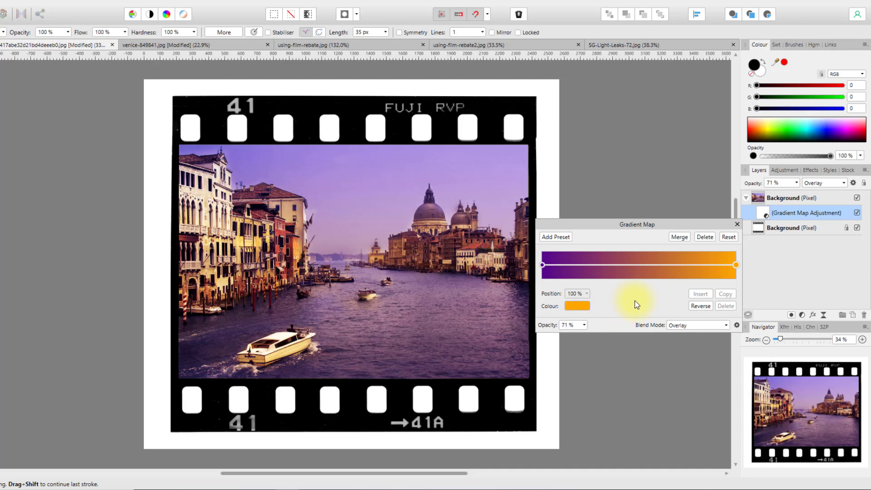
left_click(737, 225)
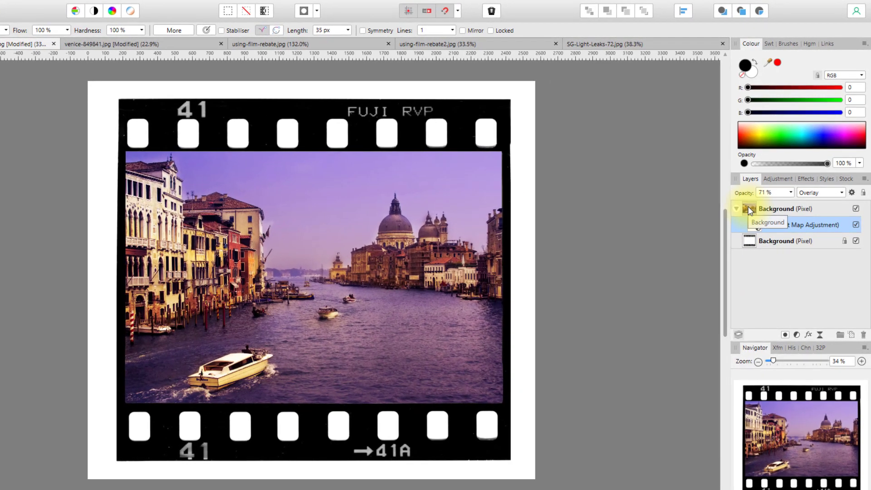
Select the Venice photo layer and enable Insert Inside so new layers nest in it
left_click(753, 206)
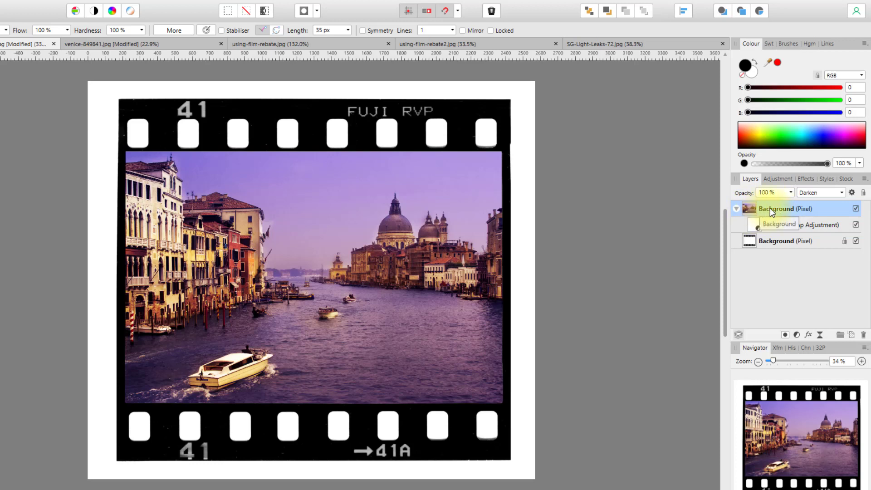
left_click(761, 9)
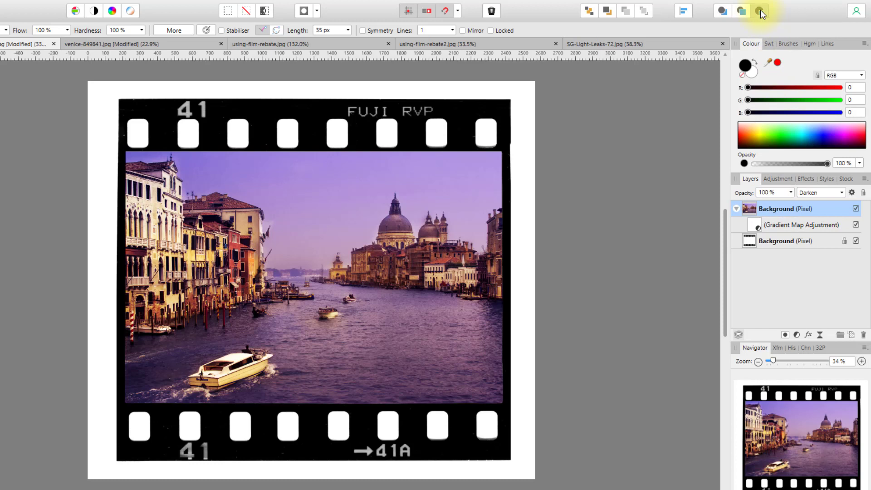
Add a monochromatic Add Noise live filter to the photo with raised intensity for grain
left_click(820, 335)
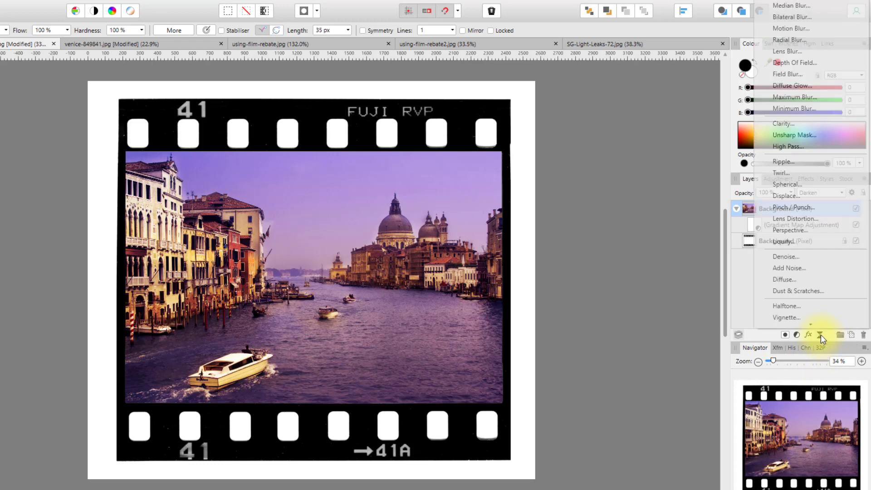
left_click(782, 267)
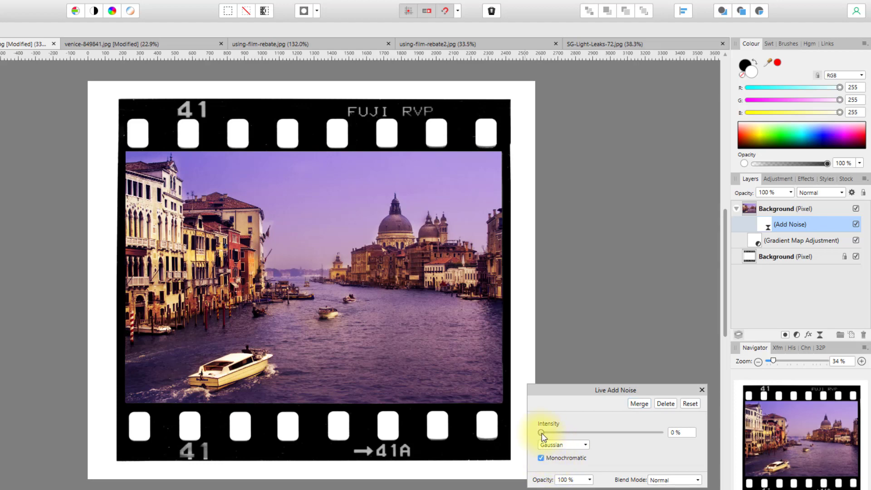
mouse_move(542, 436)
left_mouse_down()
mouse_move(670, 444)
mouse_move(545, 445)
mouse_move(557, 439)
left_mouse_up()
left_click_drag(557, 437, 559, 437)
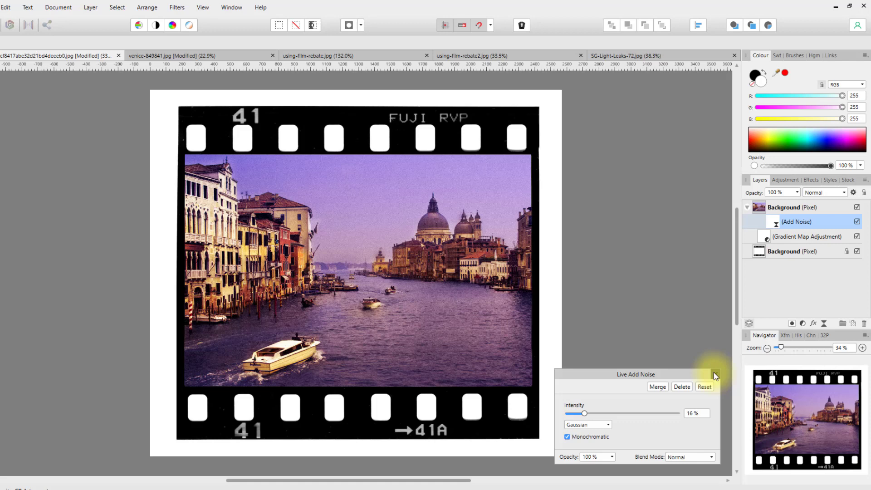
left_click(701, 390)
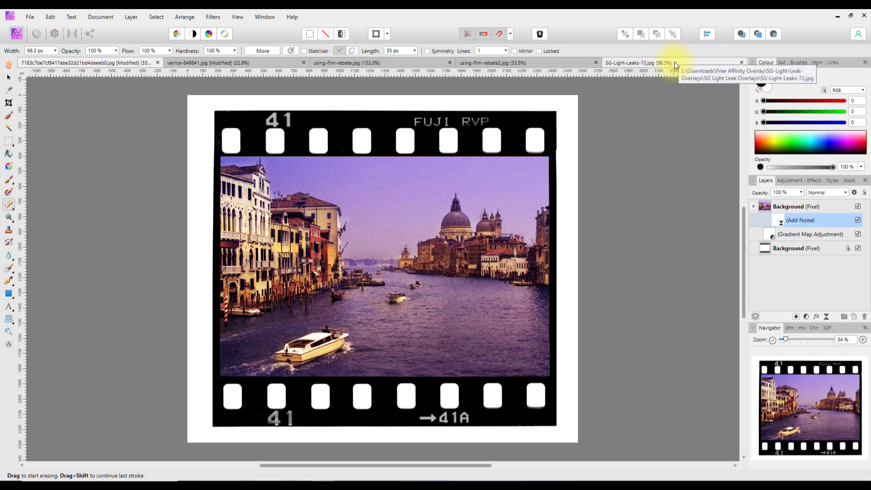
Merge all visible layers into a new Pixel layer via the photo layer's Merge Visible
left_click(766, 208)
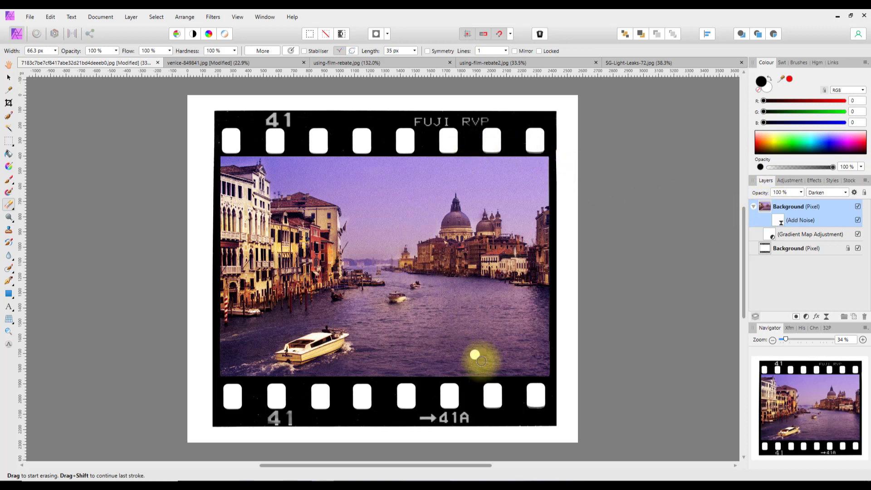
left_click(432, 376)
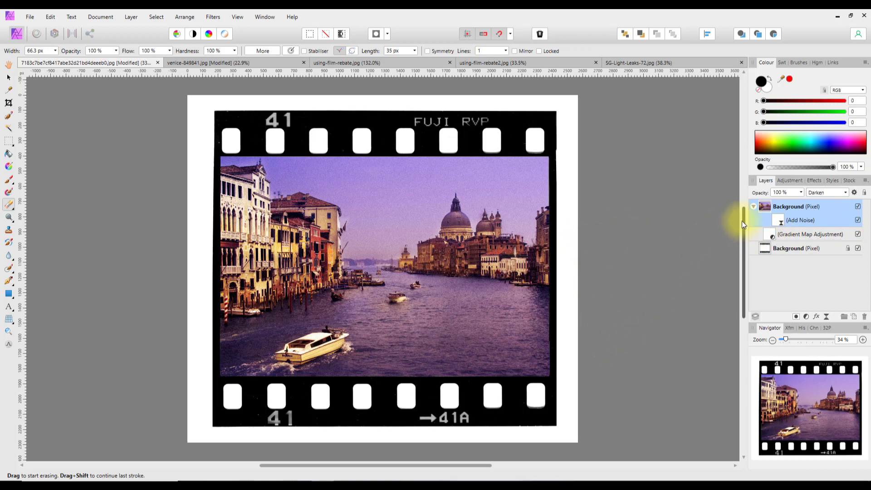
left_click(753, 207)
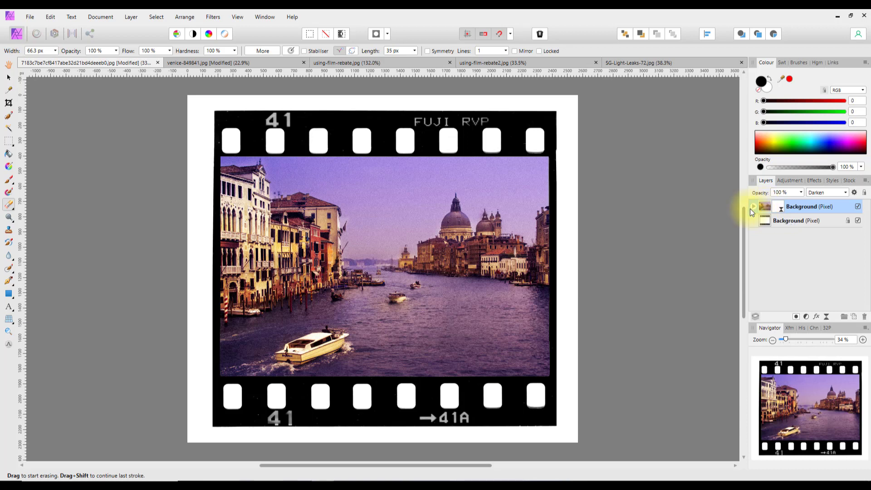
right_click(763, 207)
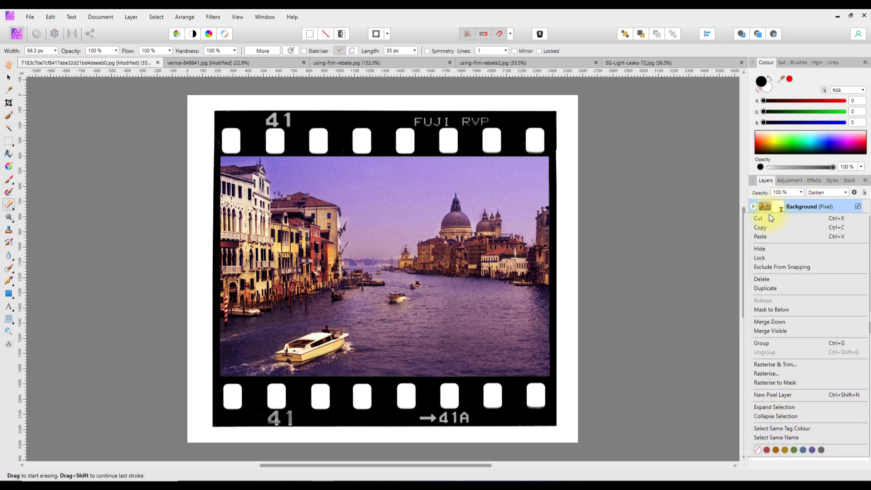
left_click(761, 331)
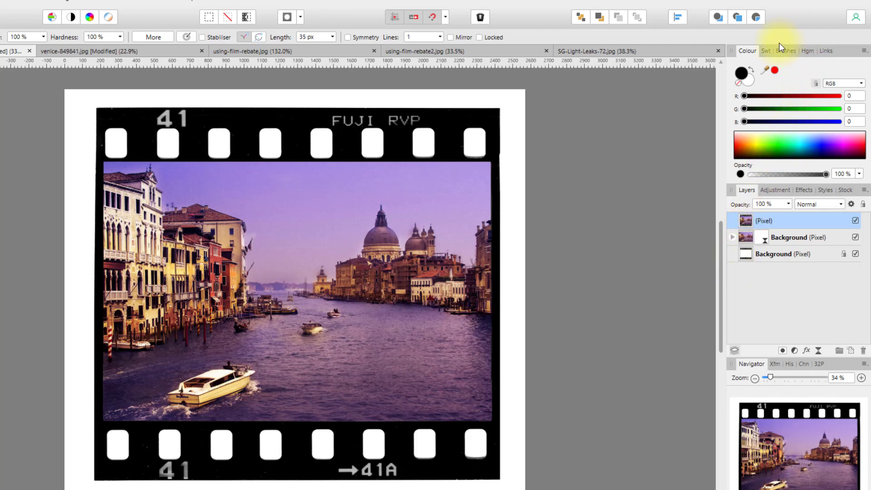
Nest a Curves adjustment inside the merged Pixel layer
left_click(756, 18)
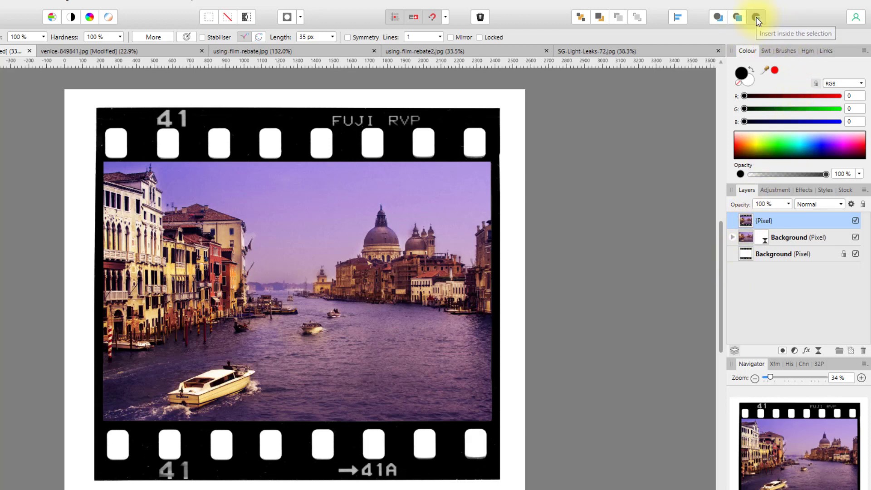
left_click(795, 351)
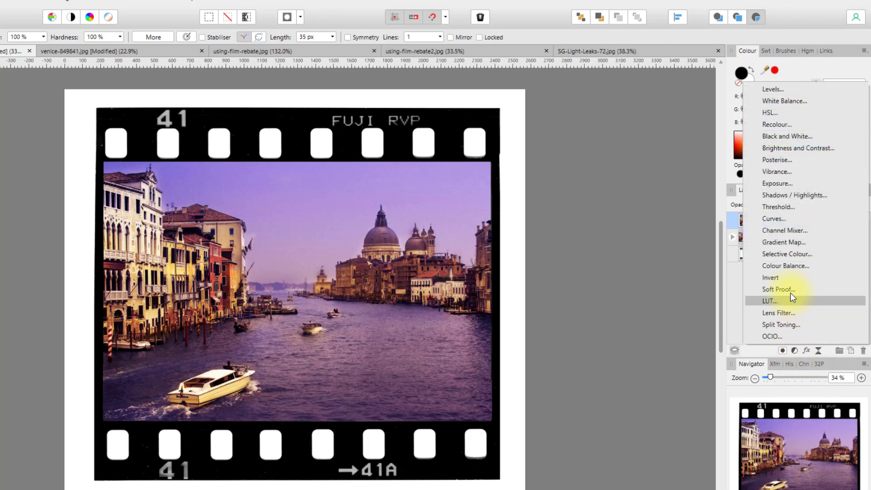
left_click(780, 219)
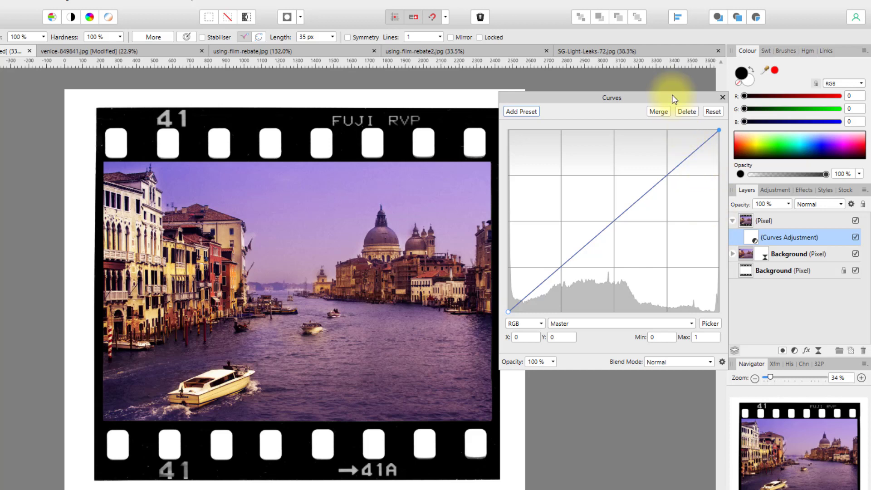
left_click_drag(669, 96, 619, 91)
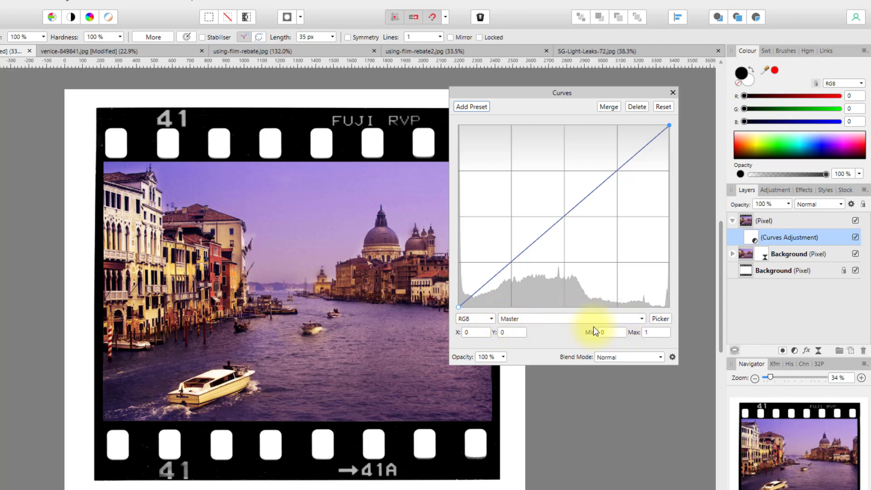
Raise the Red curve strongly and pull the Blue curve down to turn the image orange
left_click(642, 319)
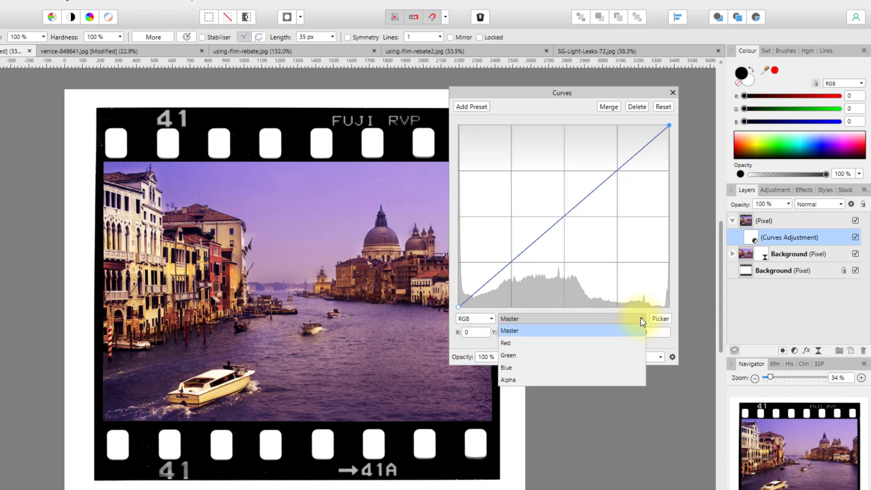
left_click(517, 345)
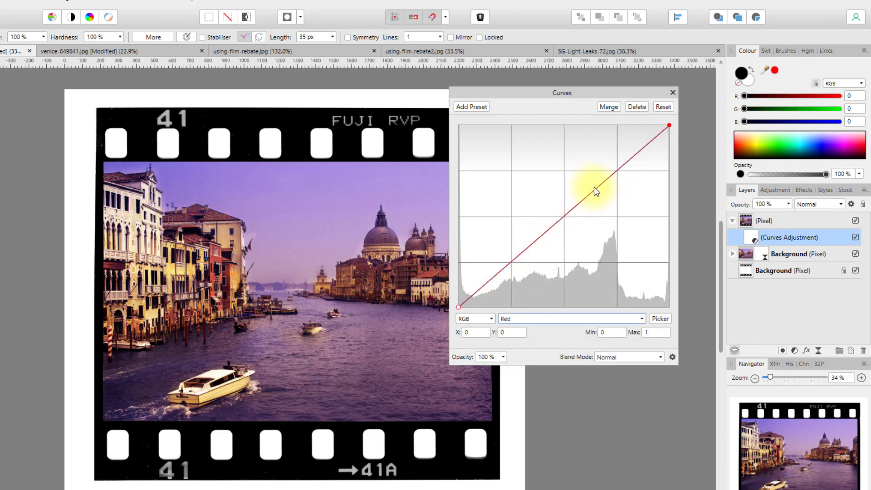
left_click_drag(600, 185, 474, 124)
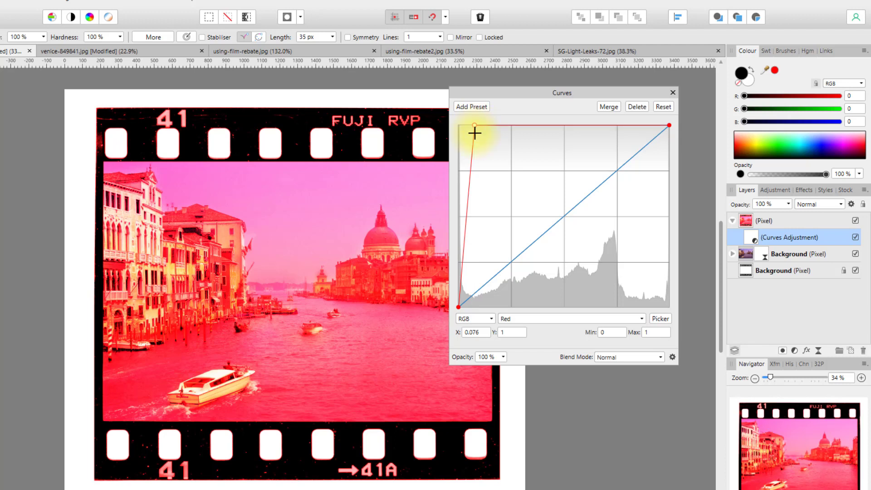
left_click(641, 319)
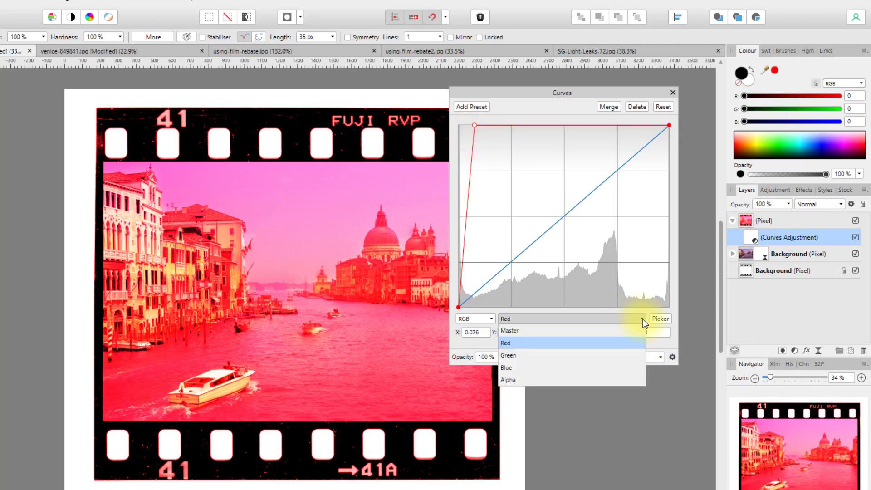
left_click(504, 368)
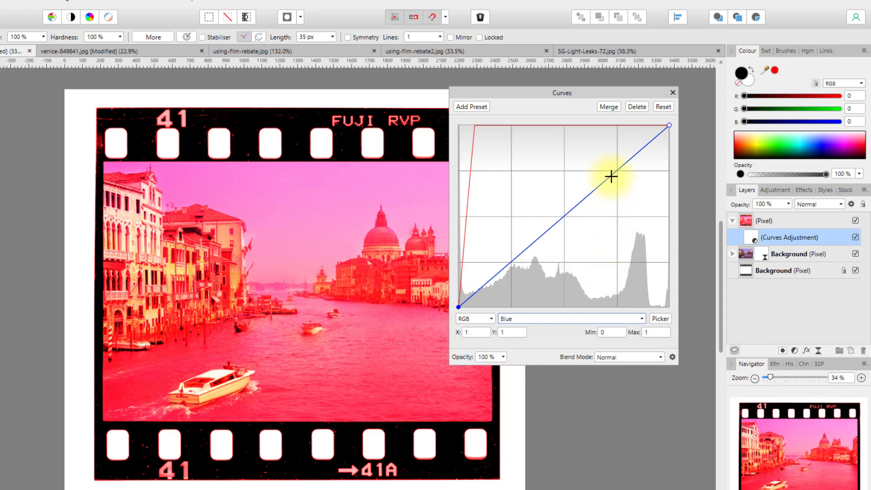
left_click_drag(611, 175, 651, 313)
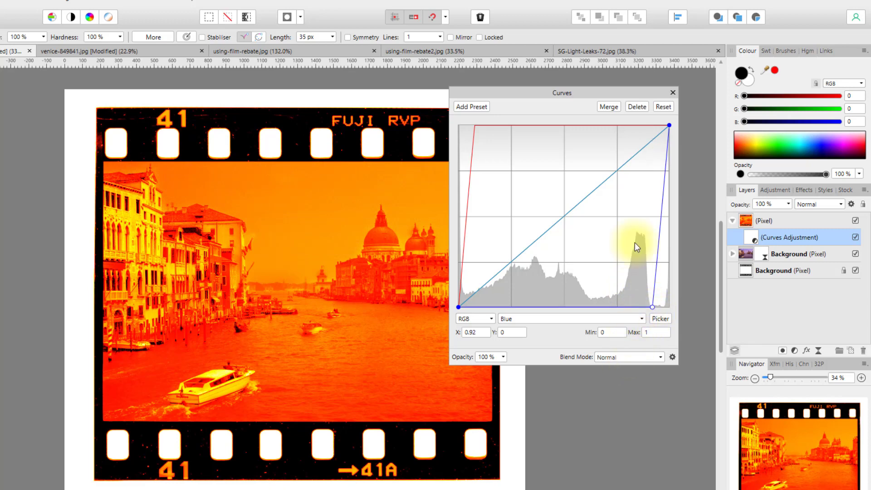
left_click(672, 93)
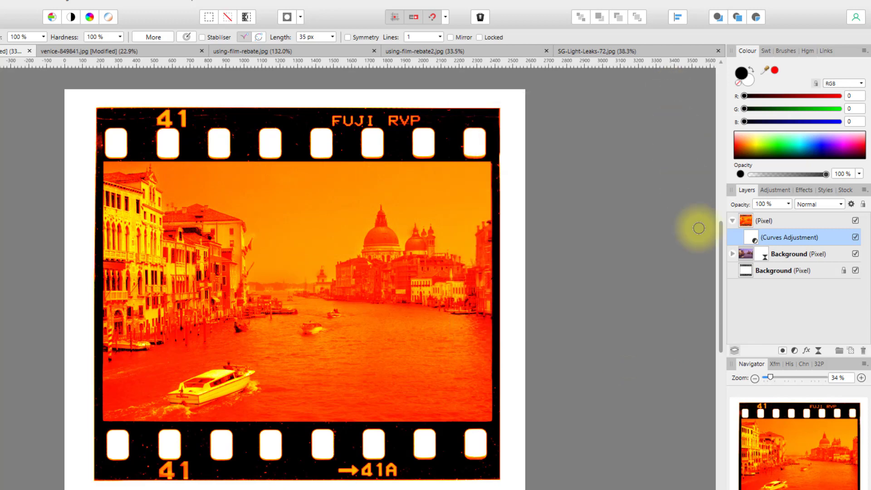
Select the orange merged layer and give it a black mask that hides it completely
left_click(732, 222)
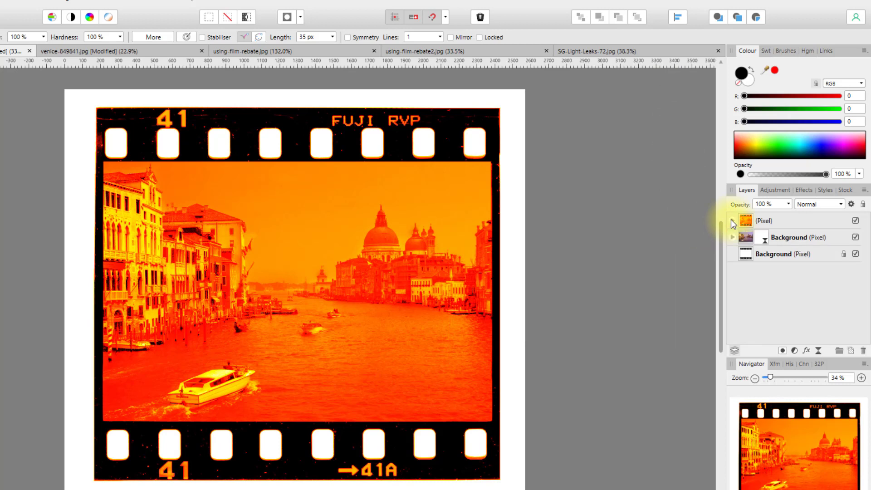
left_click(771, 221)
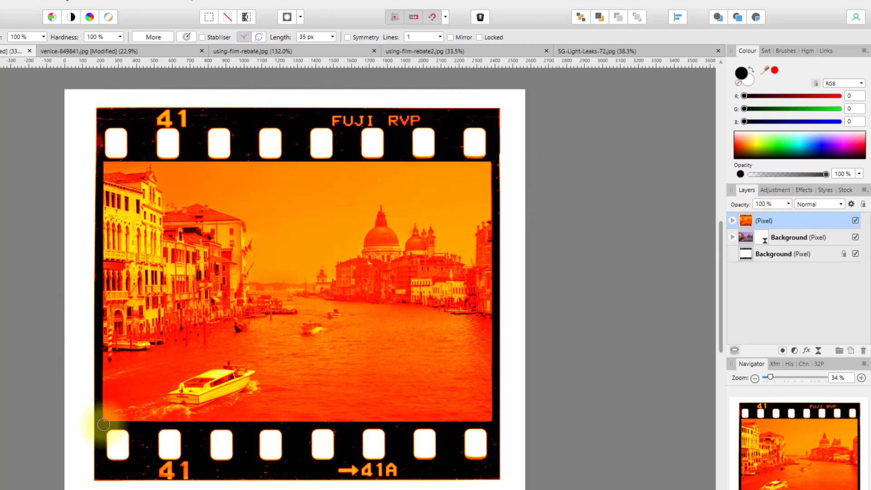
left_click(282, 343)
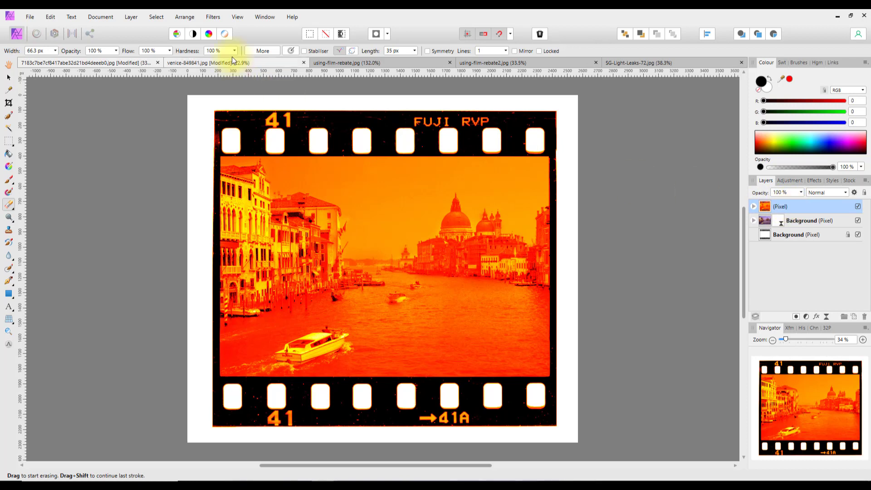
left_click(130, 16)
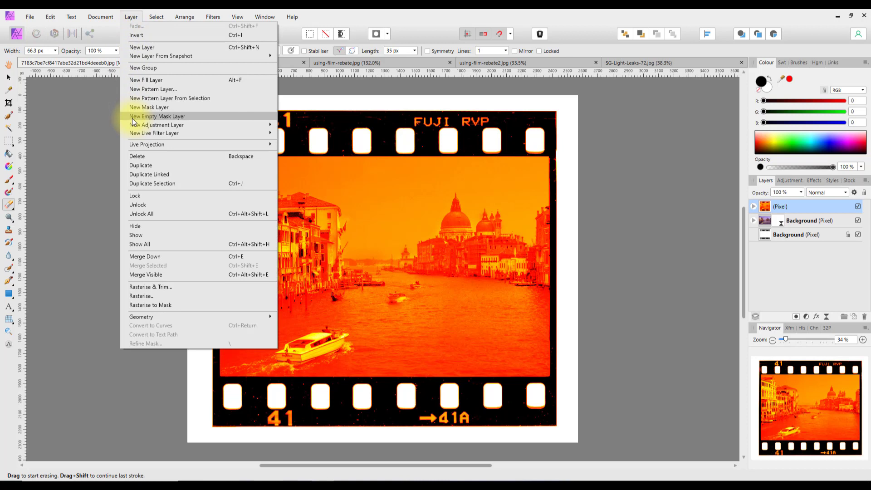
left_click(366, 12)
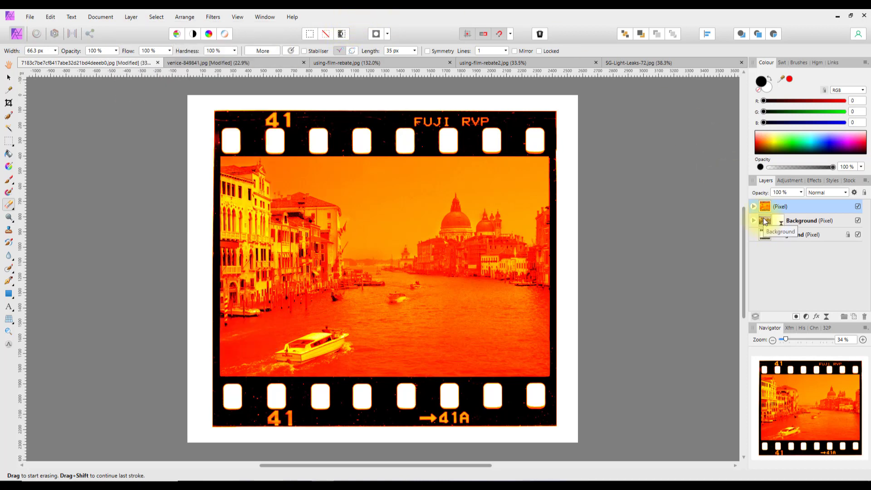
left_click(796, 315, "alt")
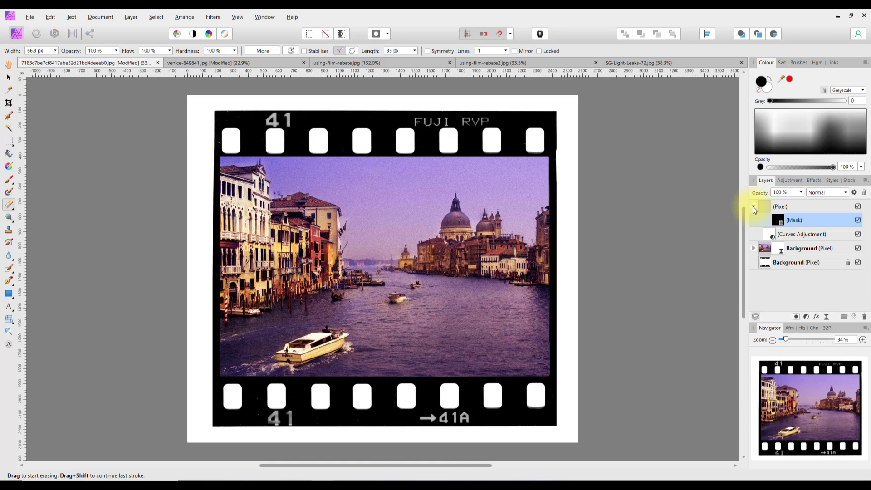
Paint white on the mask with an enlarged brush along the left-edge buildings, then lower opacity to 4%
left_click(9, 182)
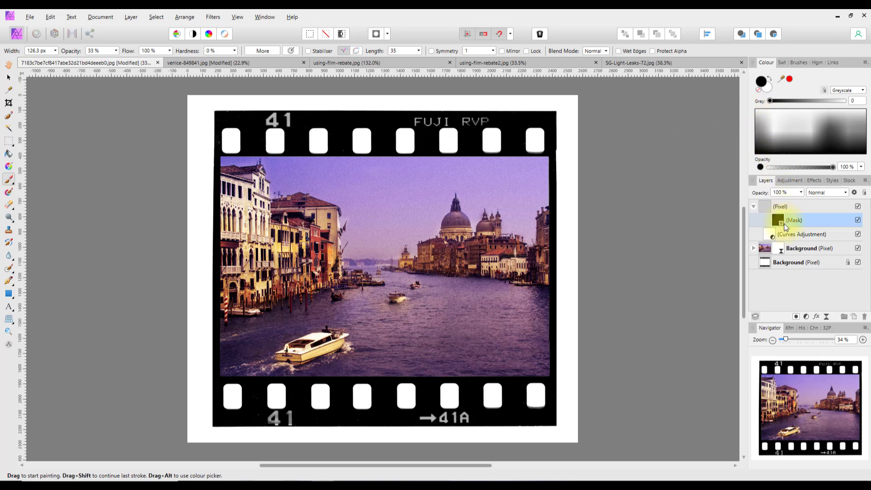
left_click(769, 88)
left_click(116, 51)
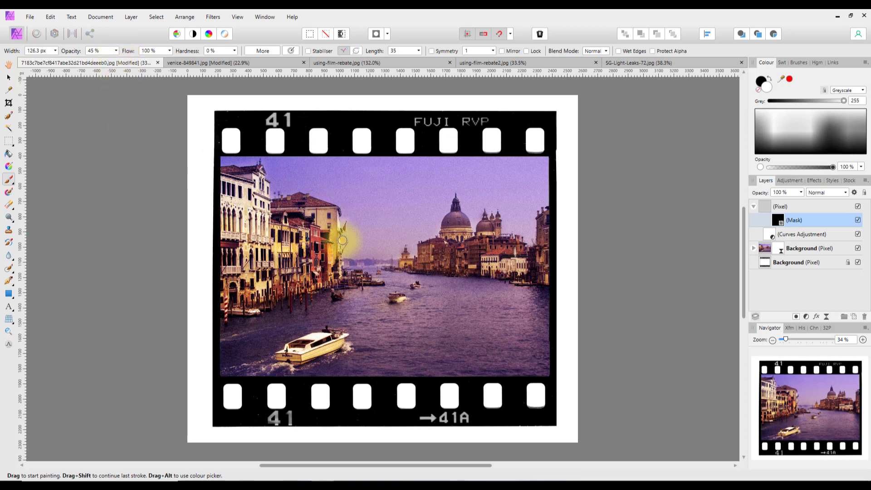
key("bracketright")
key("bracketright")
key("bracketright")
key("bracketright")
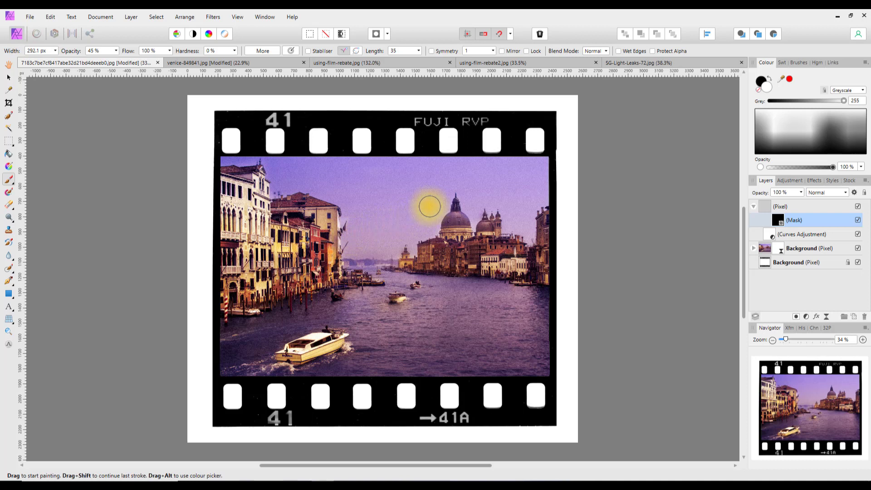
key("bracketright")
key("bracketright")
key("bracketright")
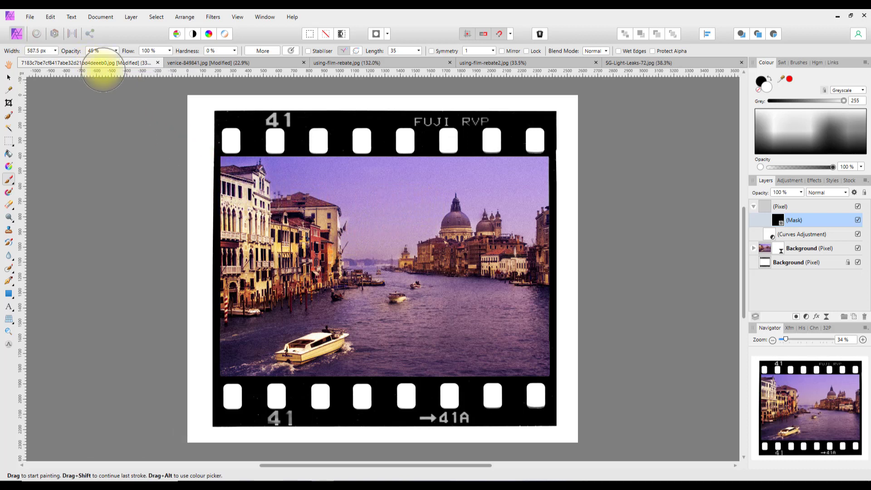
mouse_move(234, 171)
left_mouse_down()
mouse_move(265, 169)
mouse_move(237, 233)
mouse_move(258, 197)
mouse_move(241, 284)
mouse_move(310, 260)
mouse_move(263, 258)
mouse_move(228, 359)
mouse_move(251, 366)
mouse_move(234, 305)
mouse_move(257, 229)
mouse_move(283, 220)
mouse_move(289, 206)
mouse_move(236, 170)
mouse_move(233, 181)
mouse_move(287, 176)
mouse_move(250, 177)
mouse_move(231, 208)
mouse_move(233, 169)
mouse_move(239, 358)
left_mouse_up()
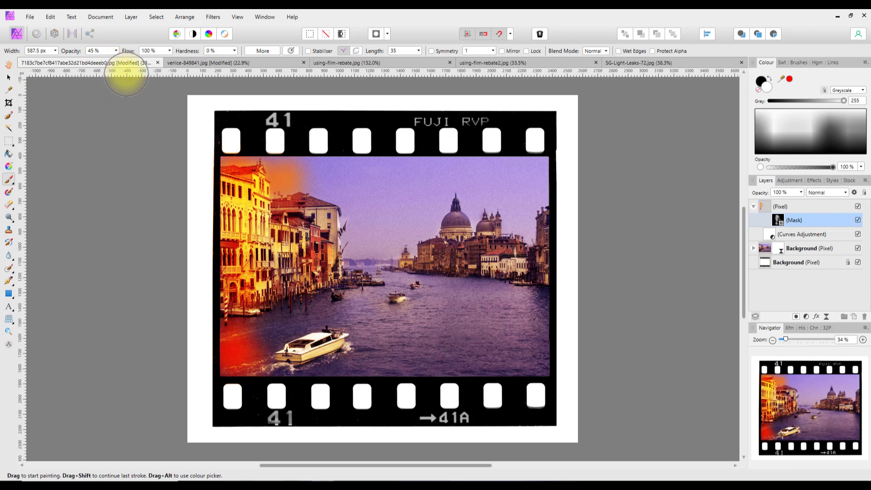
left_click(117, 50)
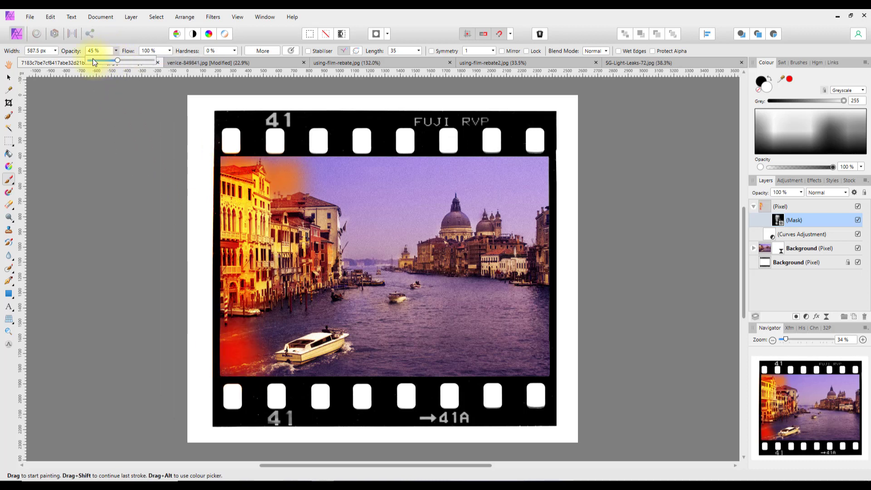
left_click(93, 60)
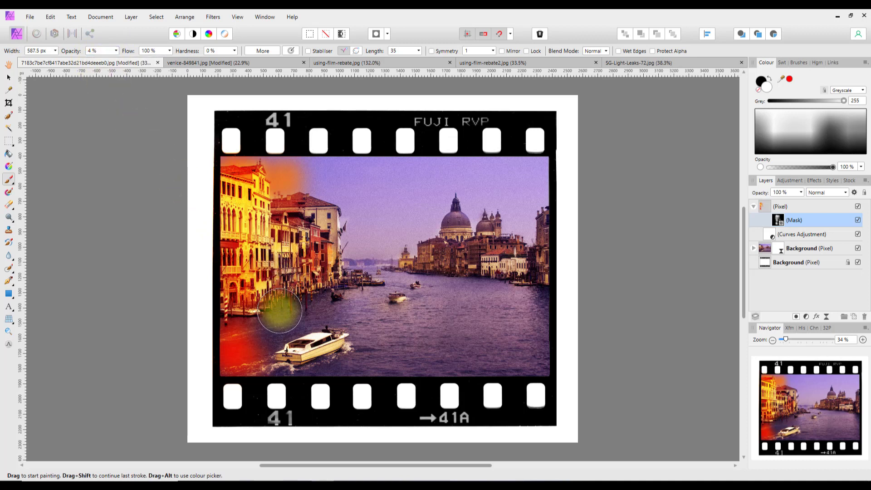